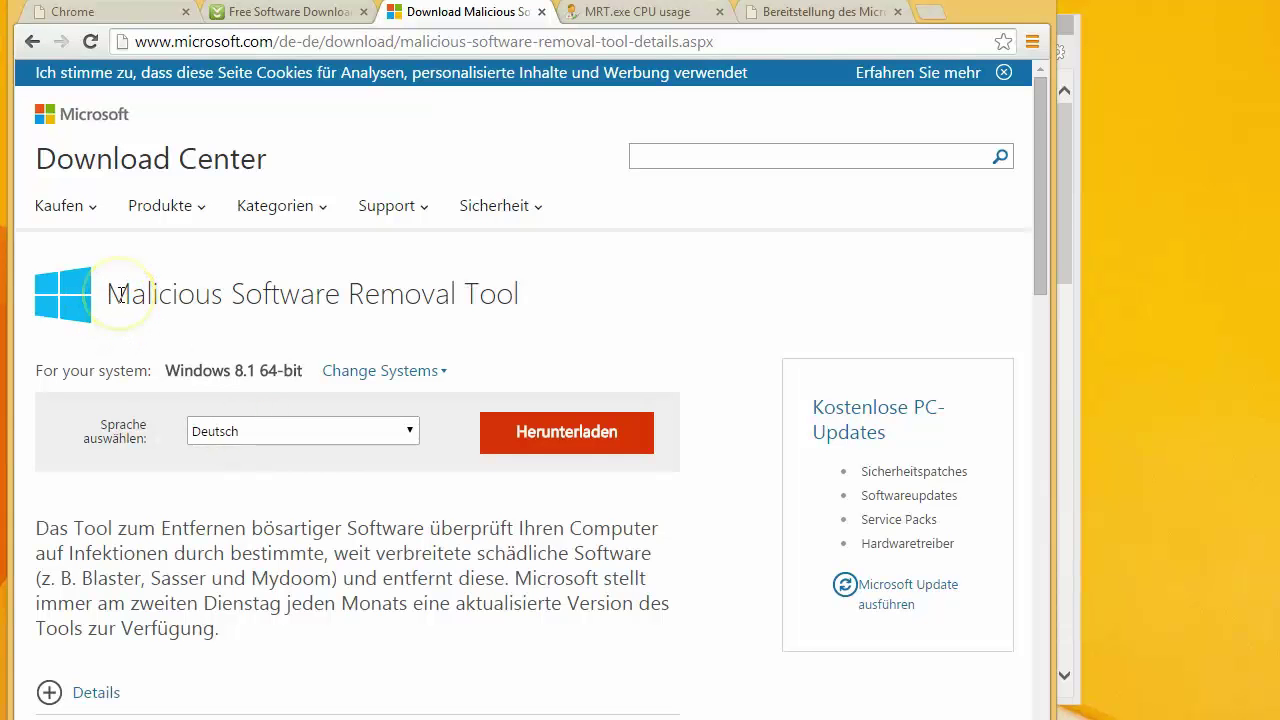
# Step: Highlight the Malicious Software Removal Tool page heading, then clear the selection
pyautogui.moveTo(120, 294); pyautogui.dragTo(560, 288)
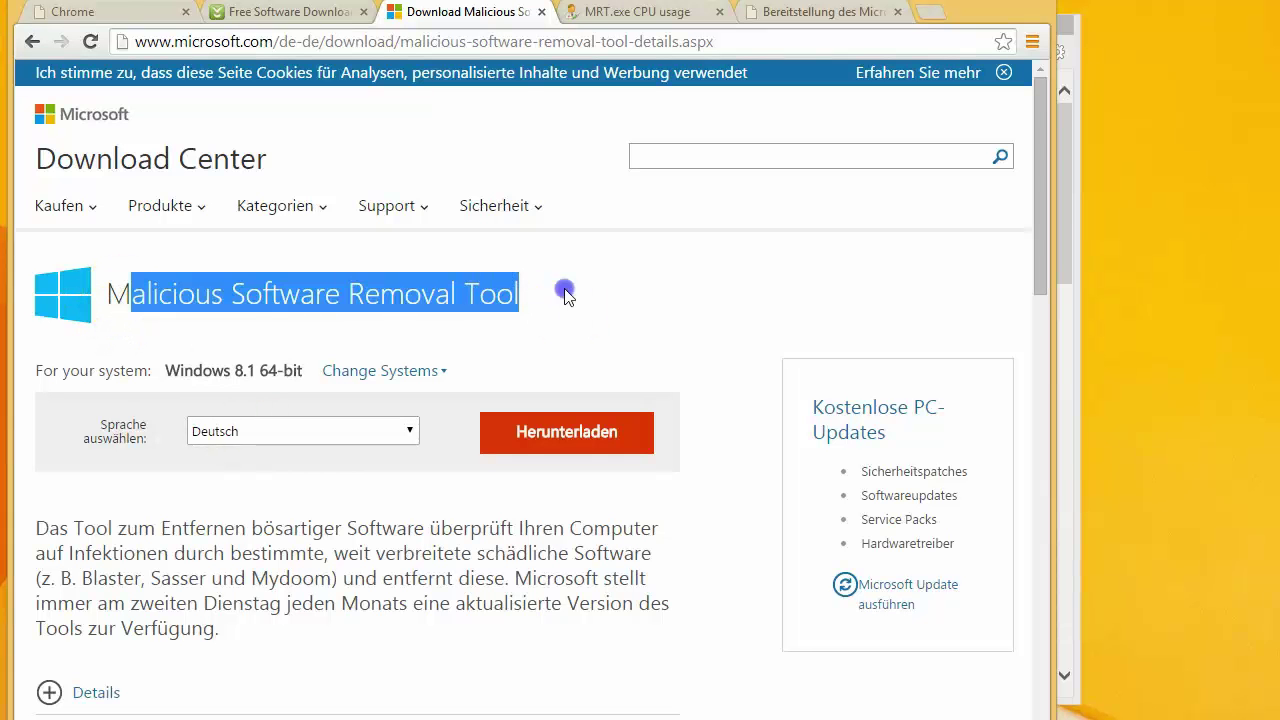
pyautogui.click(553, 302)
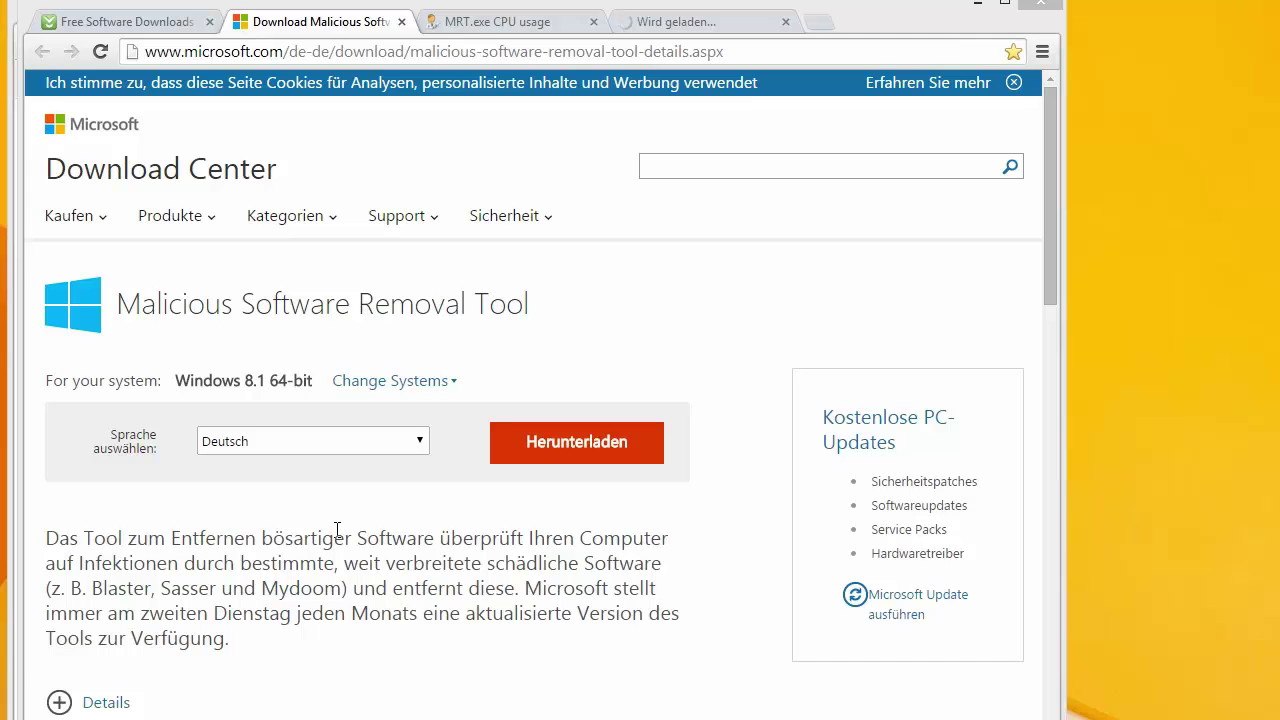
# Step: Run mrt.exe from the Run prompt to launch the removal tool
pyautogui.press('super+r')
pyautogui.moveTo(217, 640); pyautogui.dragTo(312, 430)
pyautogui.click(327, 532)
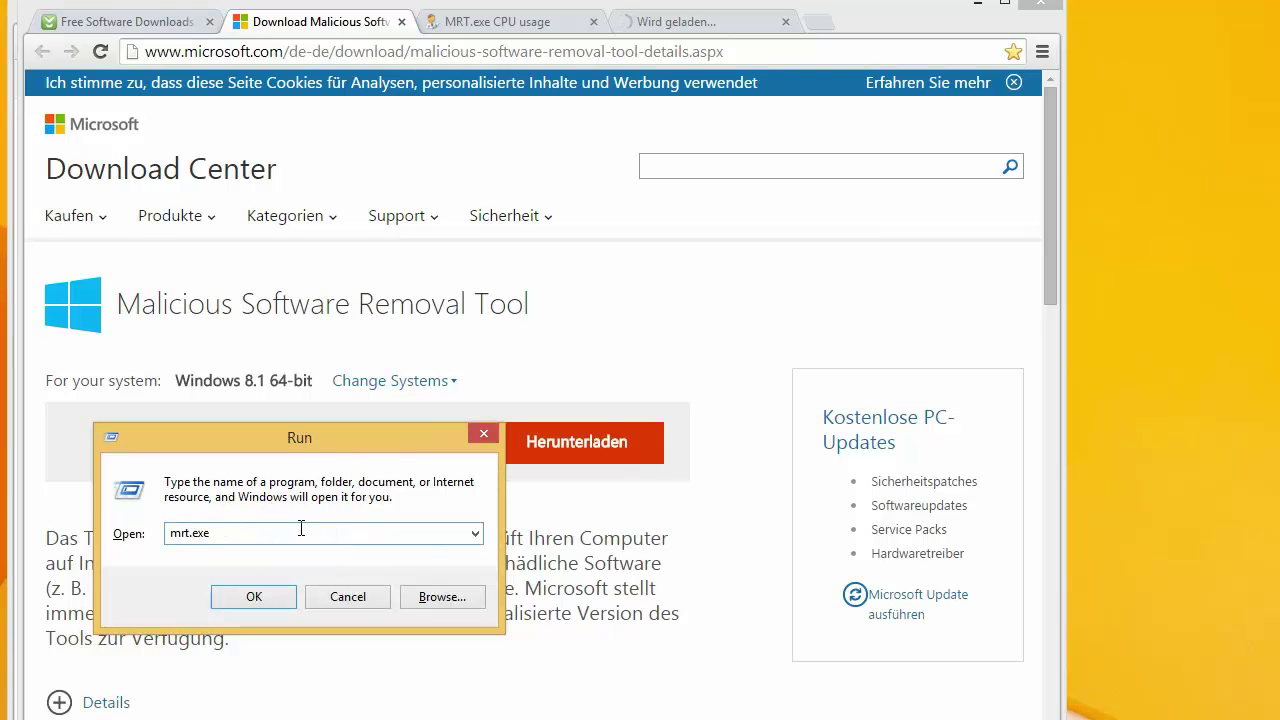
pyautogui.press('Return')
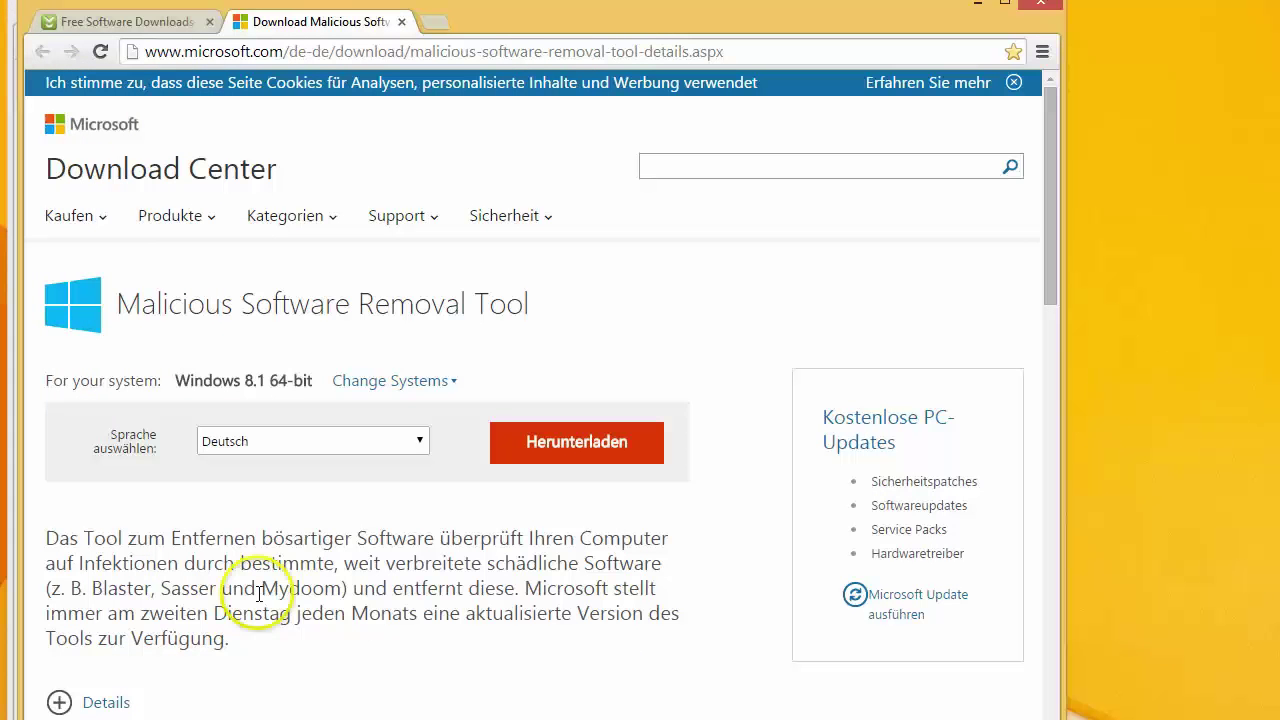
# Step: Bring the MRT folder Explorer window to the front and restore it to a smaller size
pyautogui.click(329, 492)
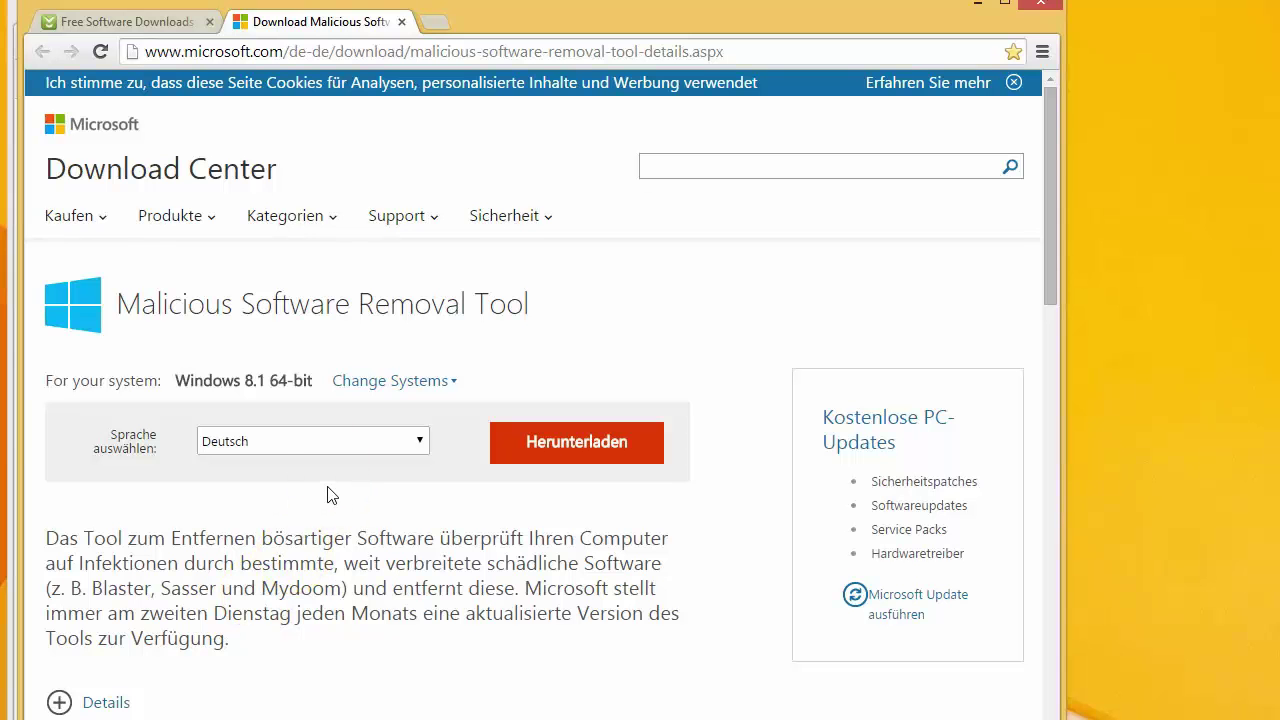
pyautogui.click(134, 696)
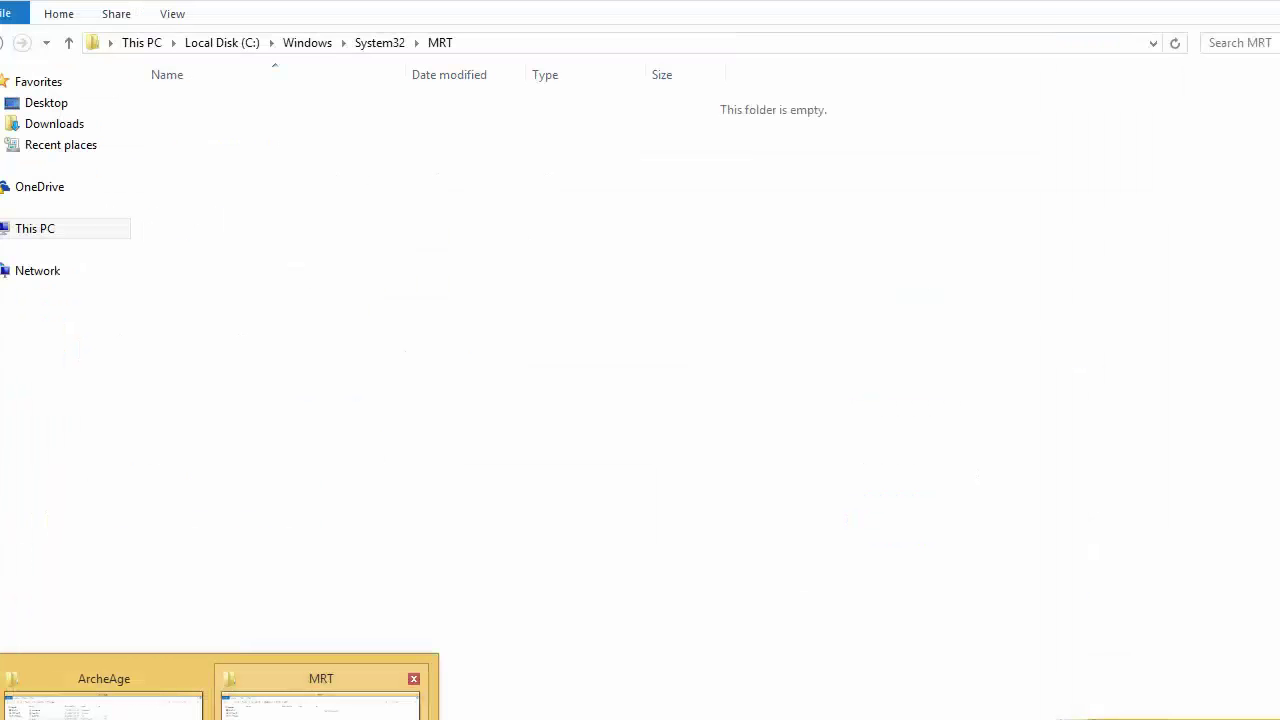
pyautogui.click(320, 695)
pyautogui.doubleClick(515, 15)
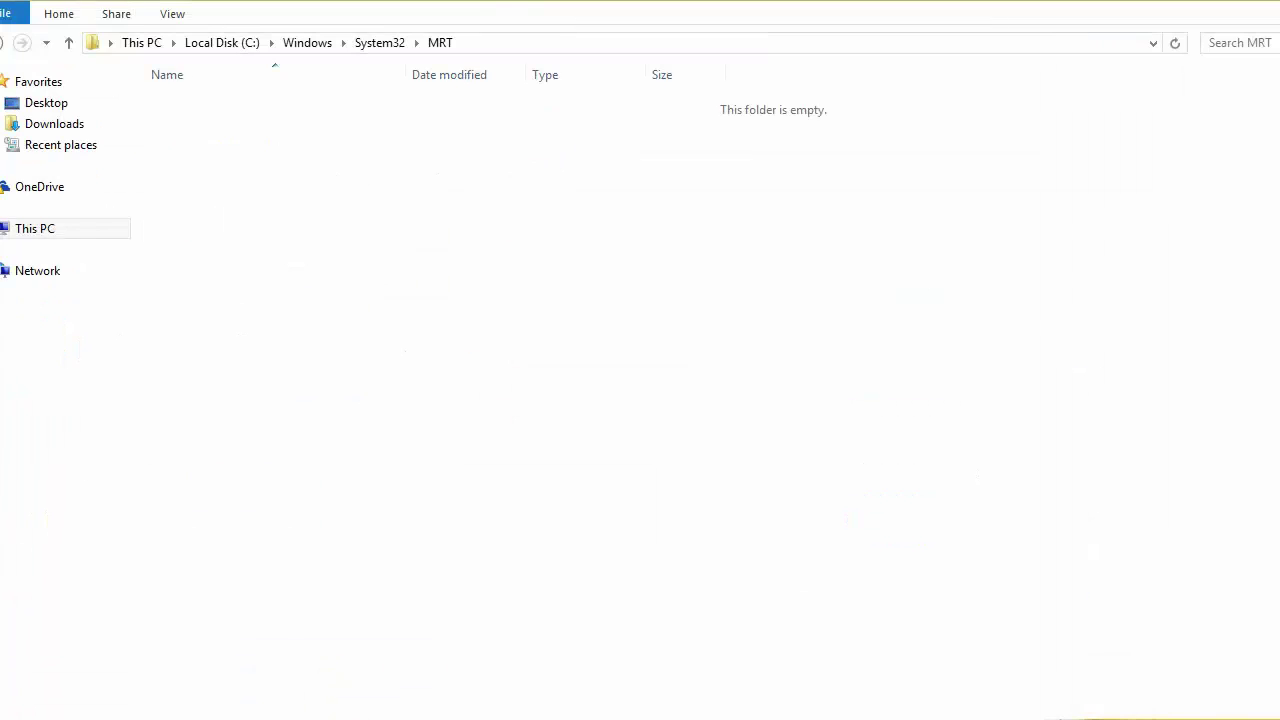
# Step: Replace the address bar path with %windir%\debug\mrt.log
pyautogui.click(684, 192)
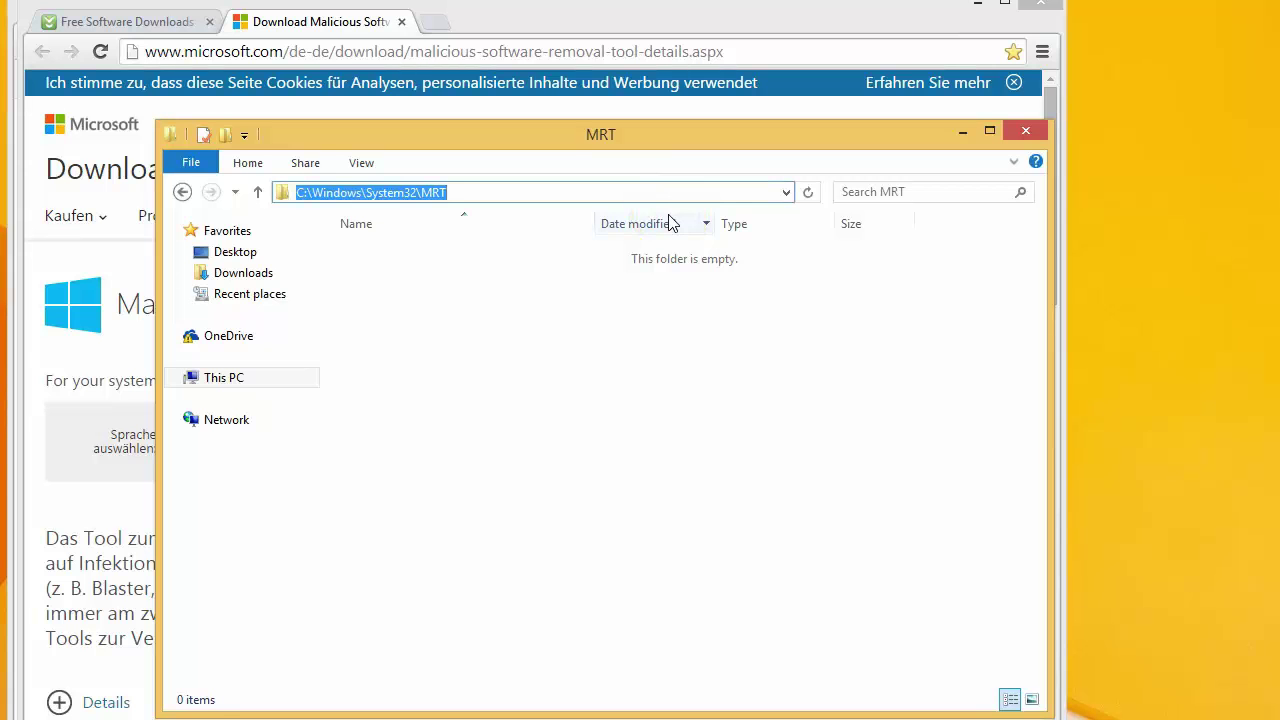
pyautogui.write('%windir%\\debug\\mrt.log')
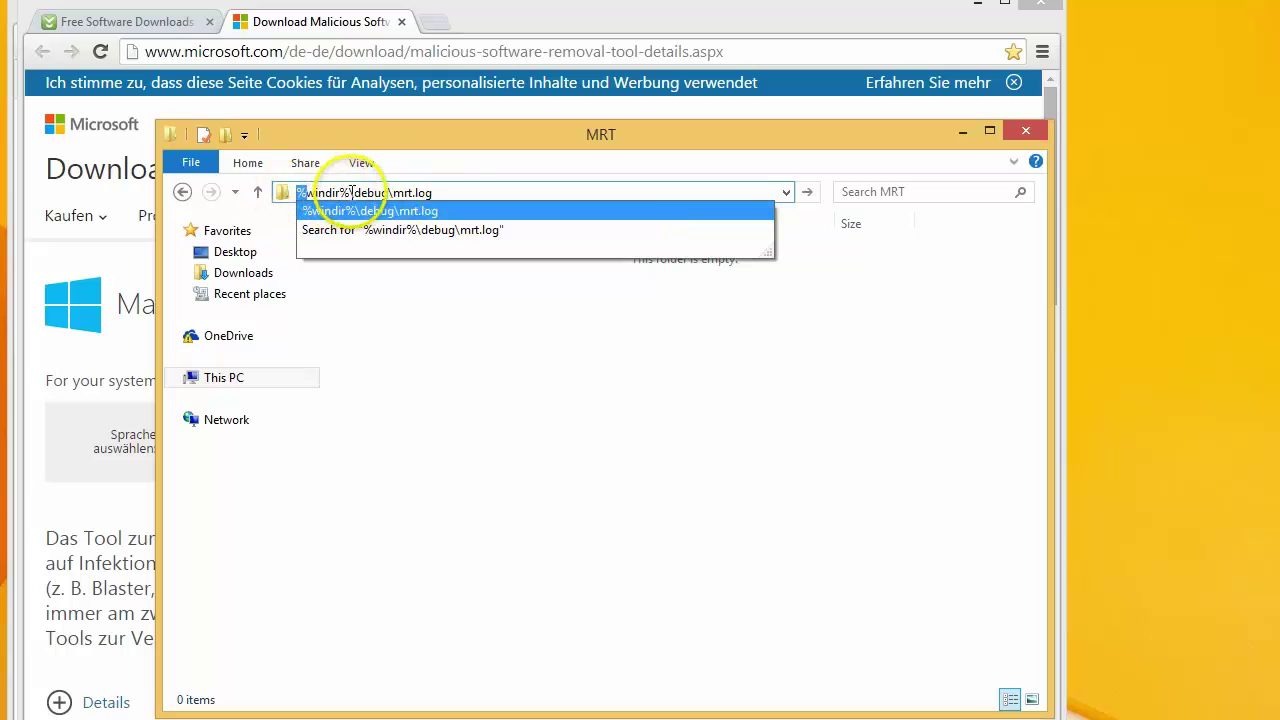
pyautogui.click(361, 192)
pyautogui.moveTo(361, 192); pyautogui.dragTo(395, 192)
pyautogui.click(391, 192)
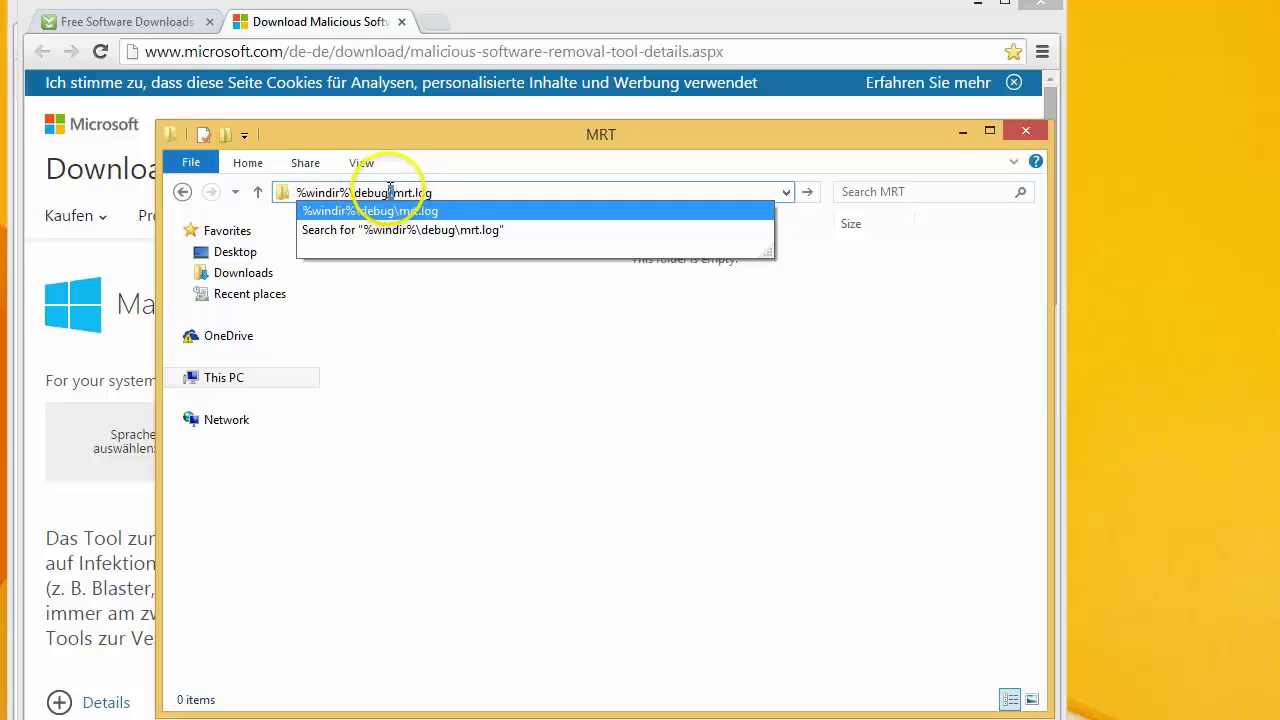
pyautogui.click(495, 190)
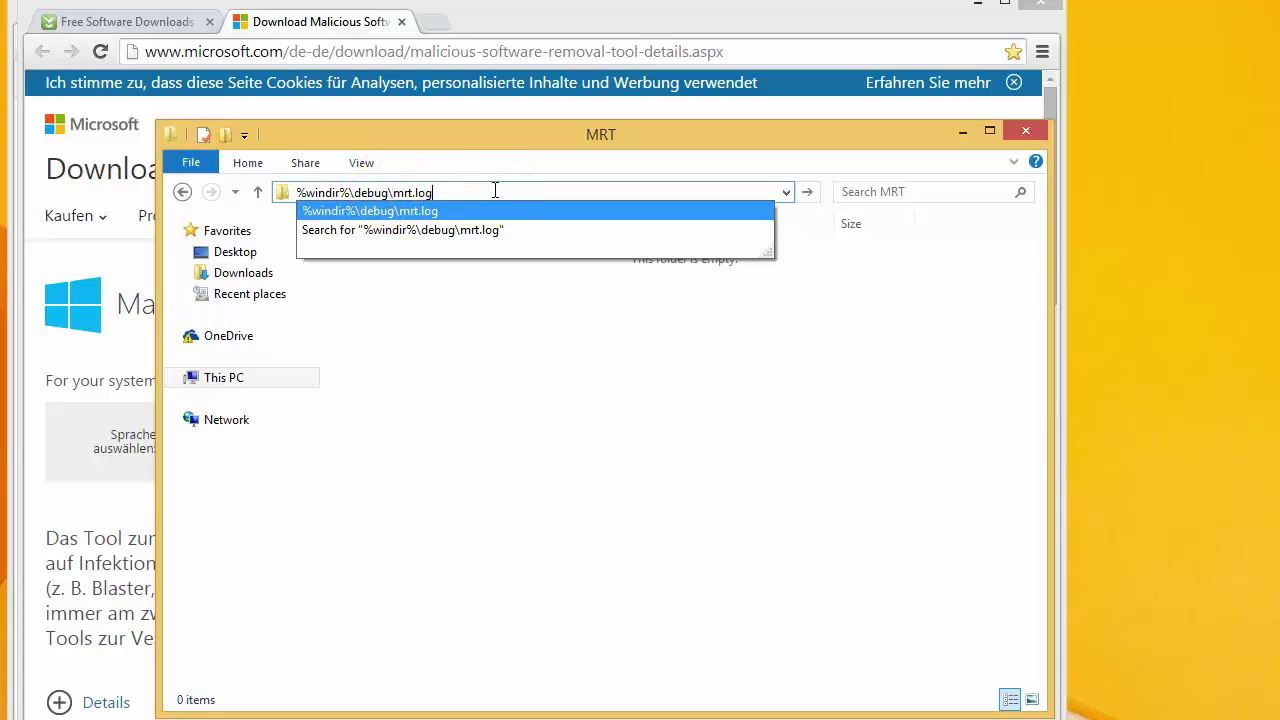
# Step: Open mrt.log in Notepad and scroll down to the end of the log
pyautogui.press('Return')
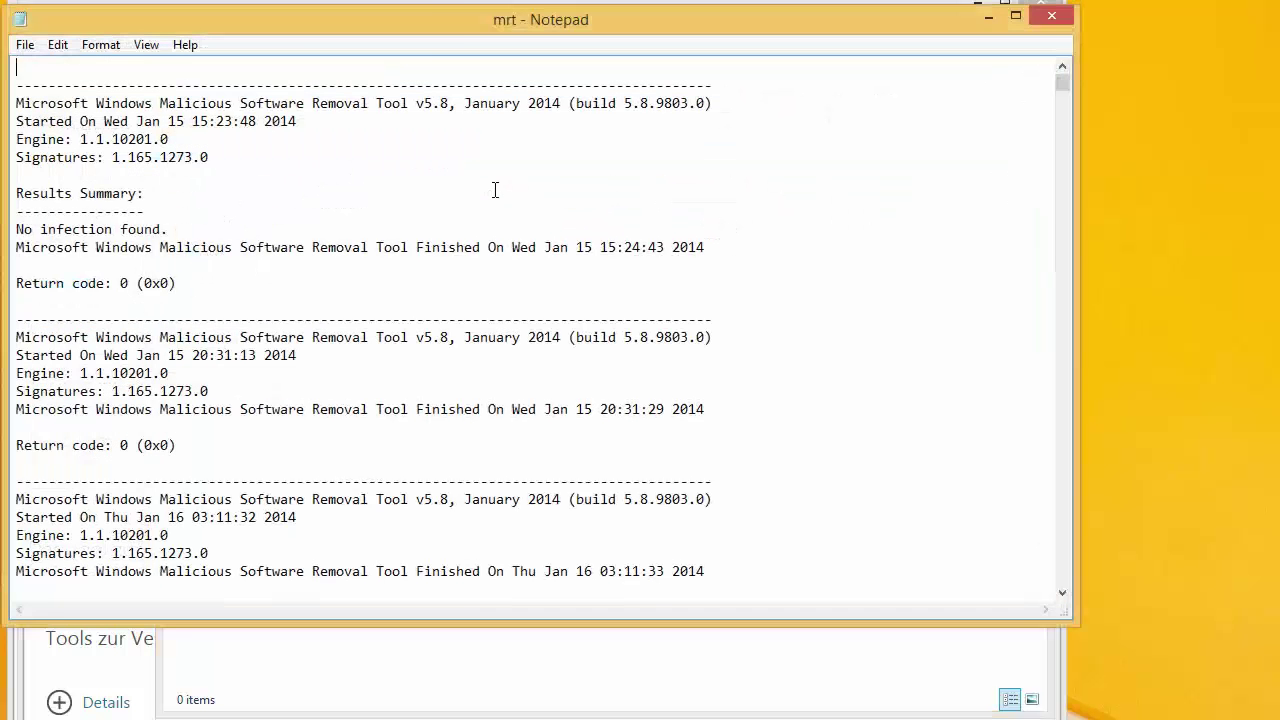
pyautogui.moveTo(443, 51); pyautogui.dragTo(474, 95)
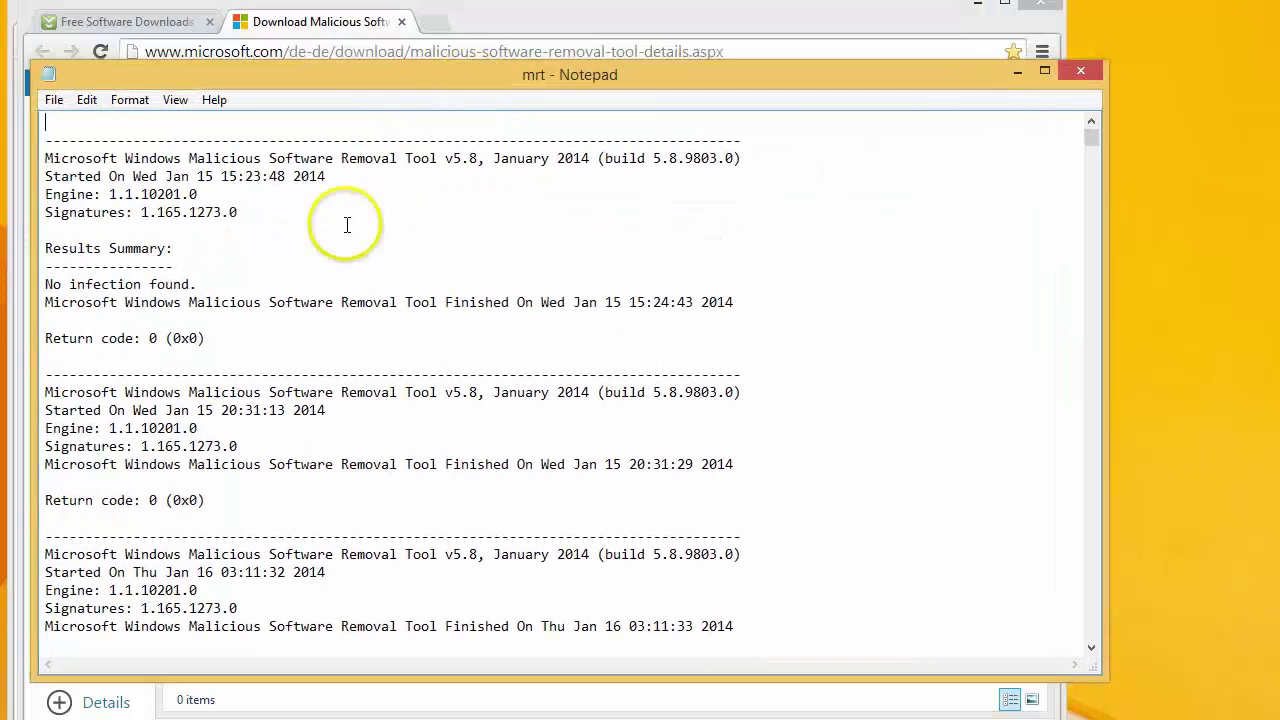
pyautogui.scroll(-4, 1066, 186)
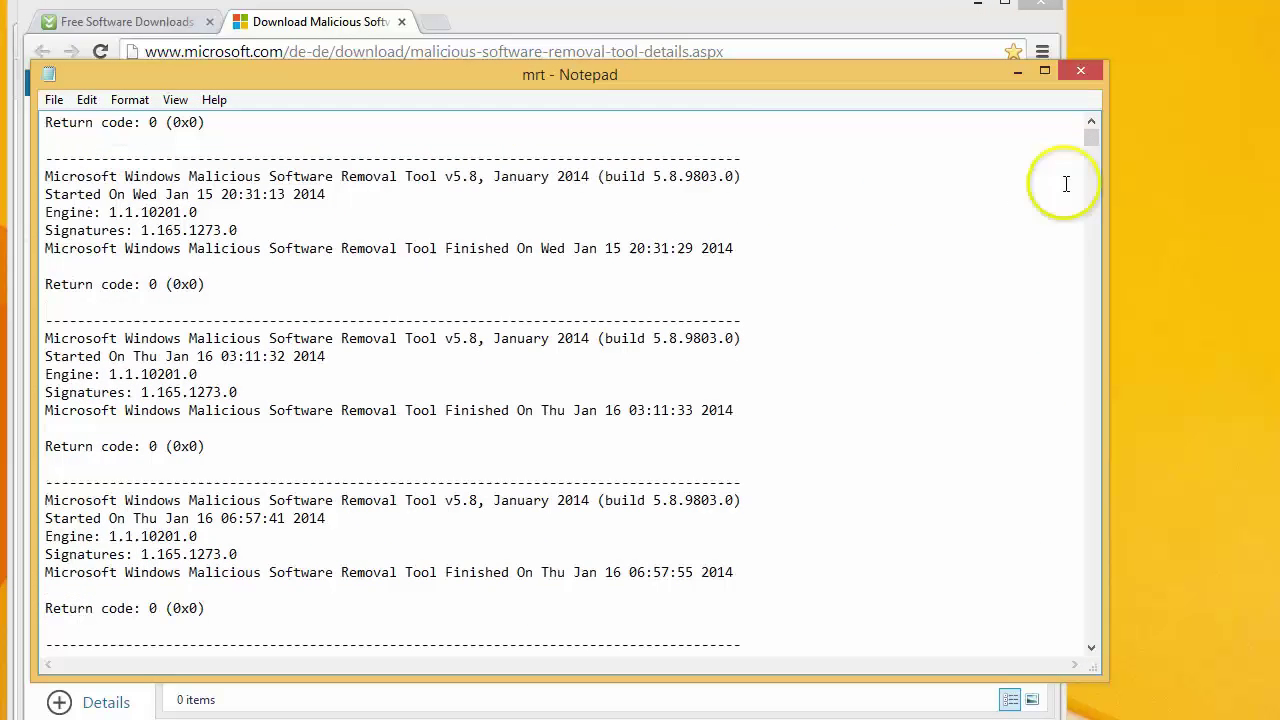
pyautogui.moveTo(1091, 136); pyautogui.dragTo(1091, 634)
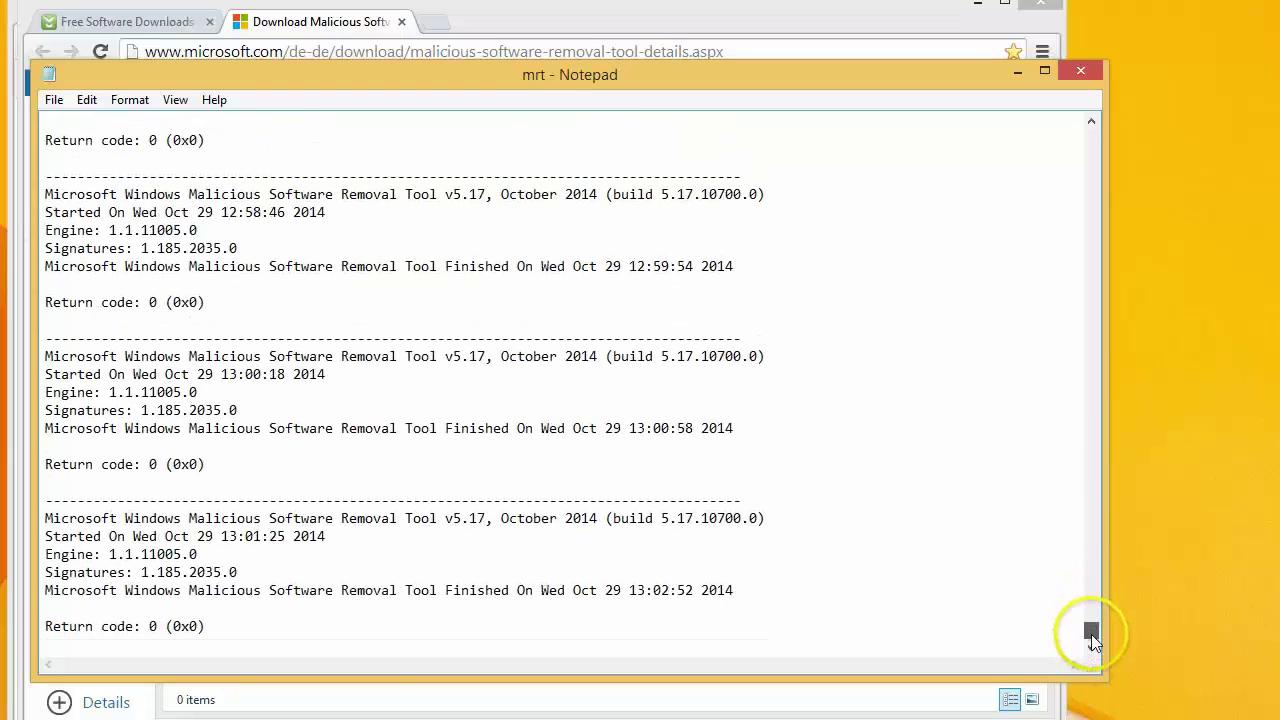
# Step: Highlight the 13:00:58 and 12:59:54 return code lines to compare them
pyautogui.click(230, 630)
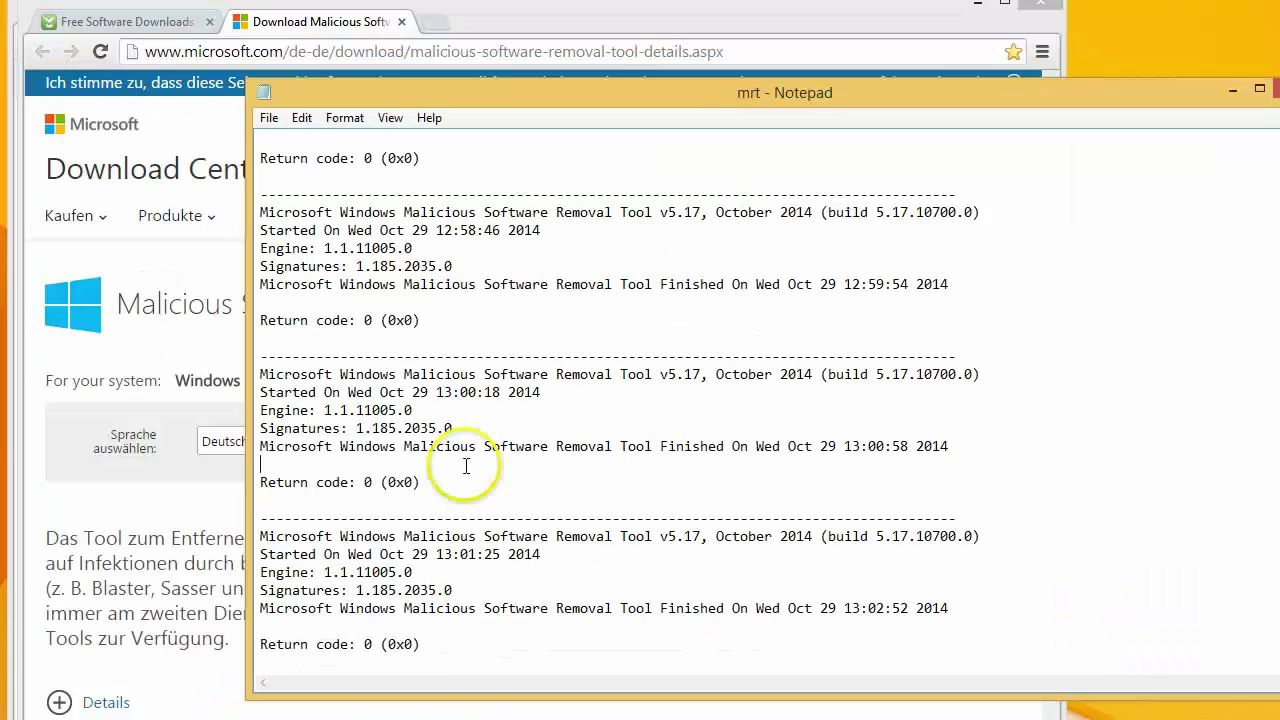
pyautogui.click(438, 488)
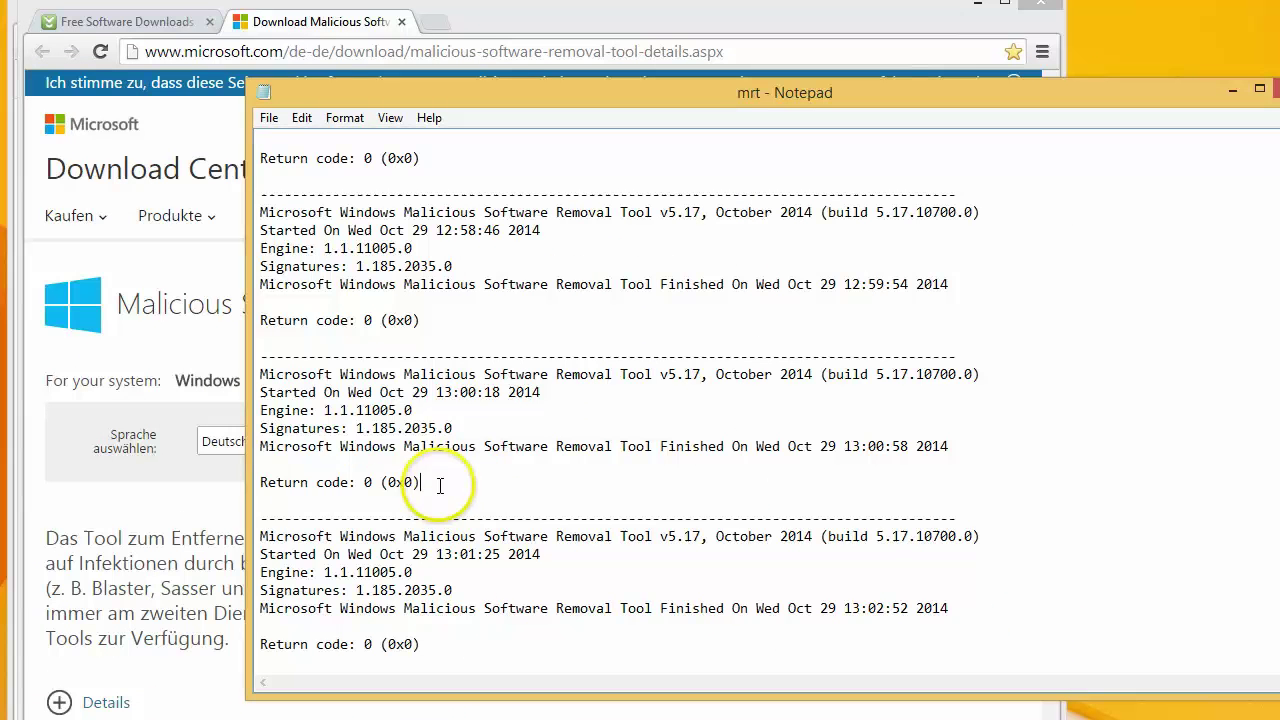
pyautogui.moveTo(434, 480); pyautogui.dragTo(267, 482)
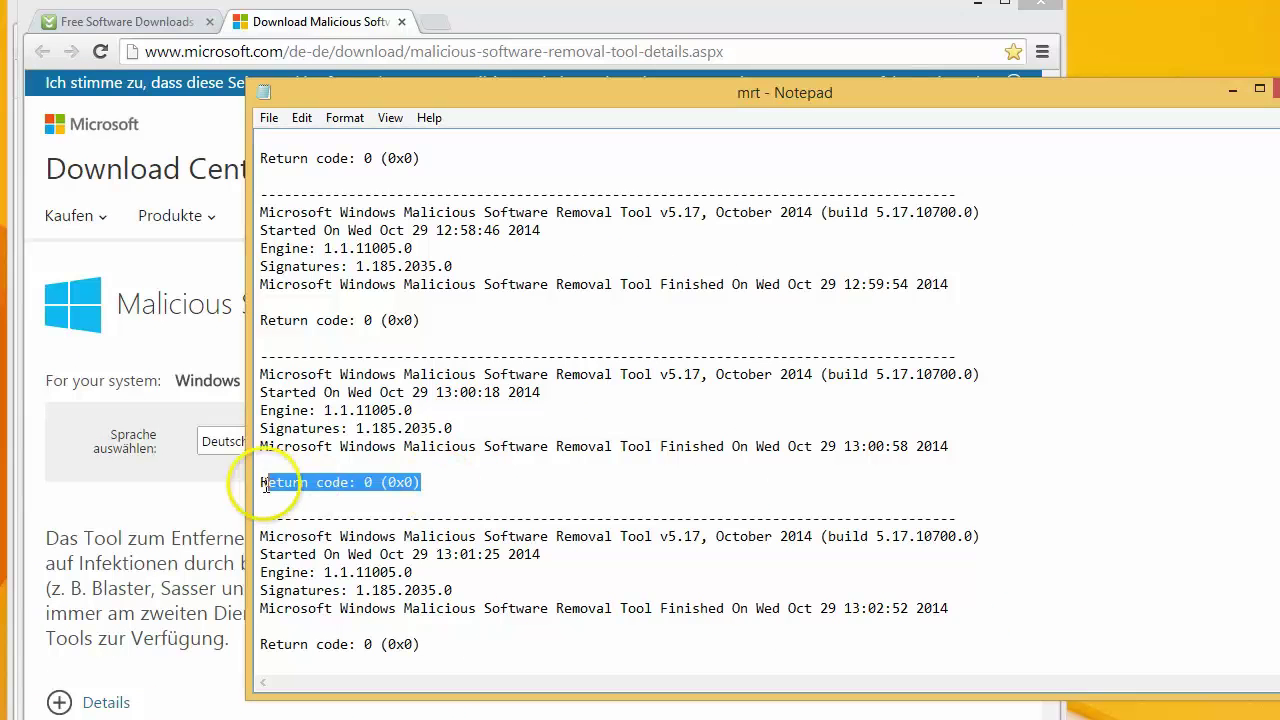
pyautogui.click(423, 491)
pyautogui.moveTo(370, 484); pyautogui.dragTo(258, 482)
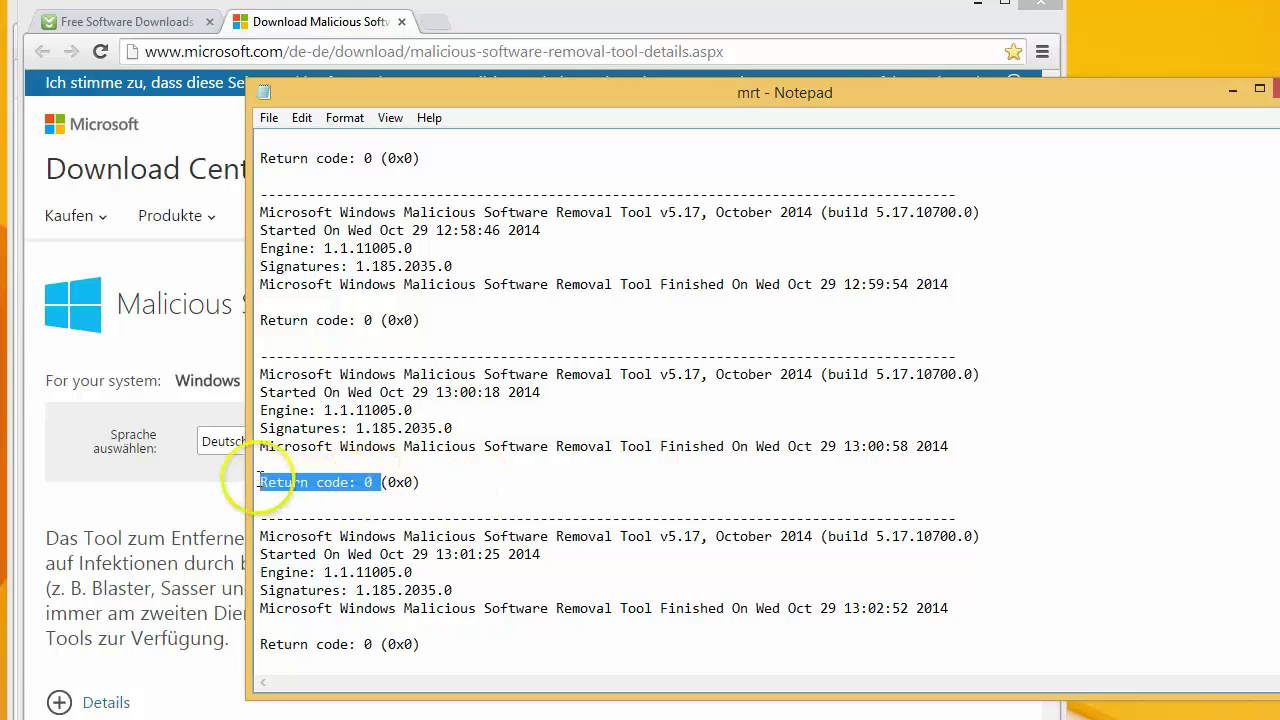
pyautogui.moveTo(428, 322); pyautogui.dragTo(262, 322)
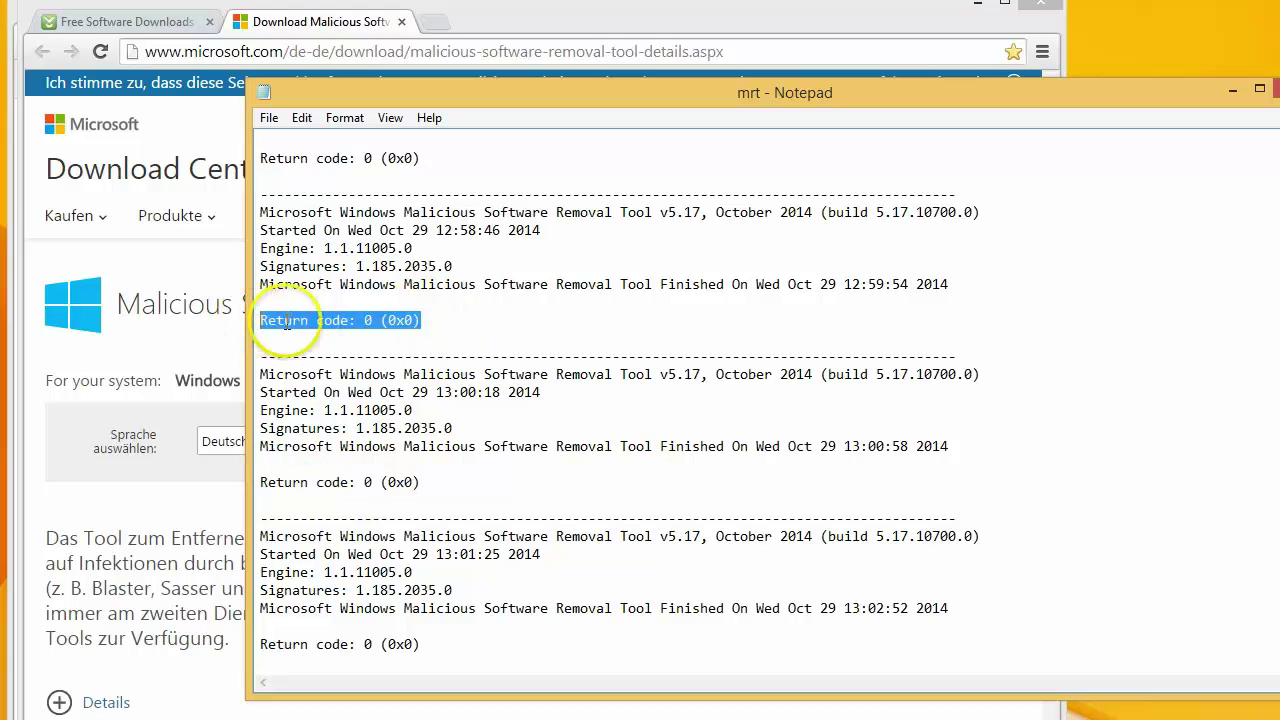
pyautogui.click(450, 322)
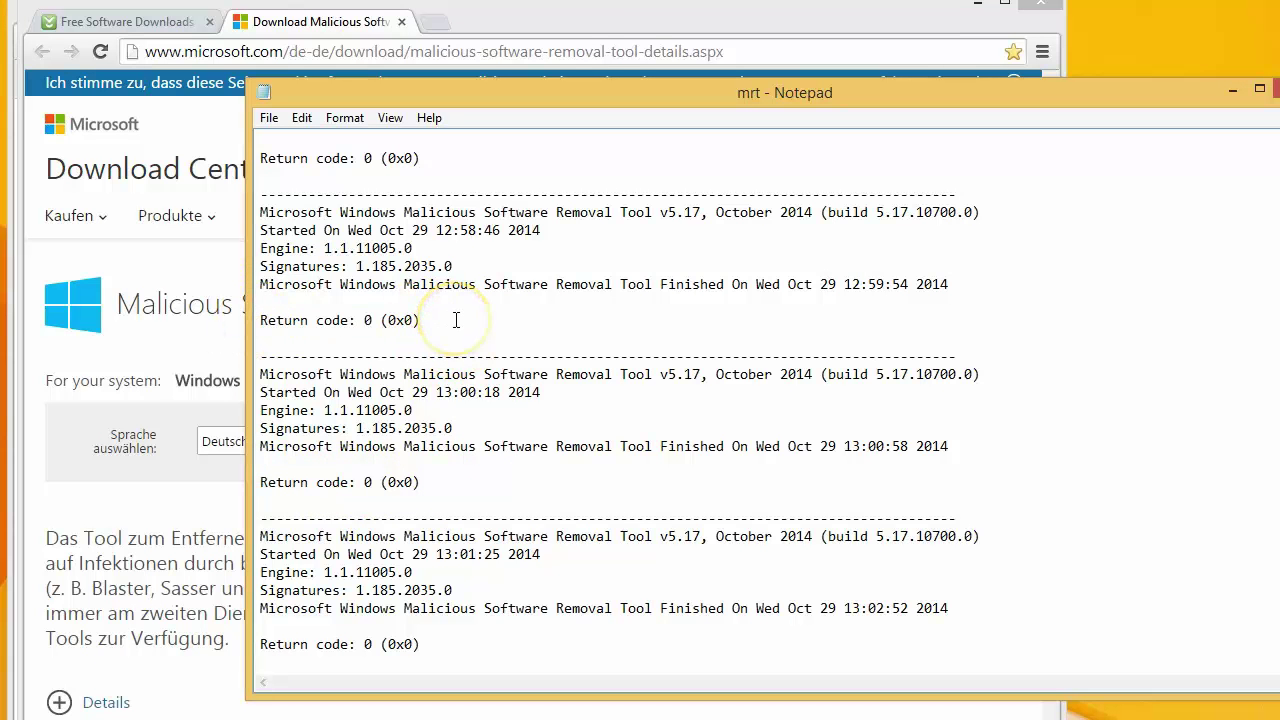
# Step: Scroll through the log and highlight the latest Oct 29 run's return code 0 (0x0) line
pyautogui.scroll(9, 450, 420)
pyautogui.scroll(10, 520, 470)
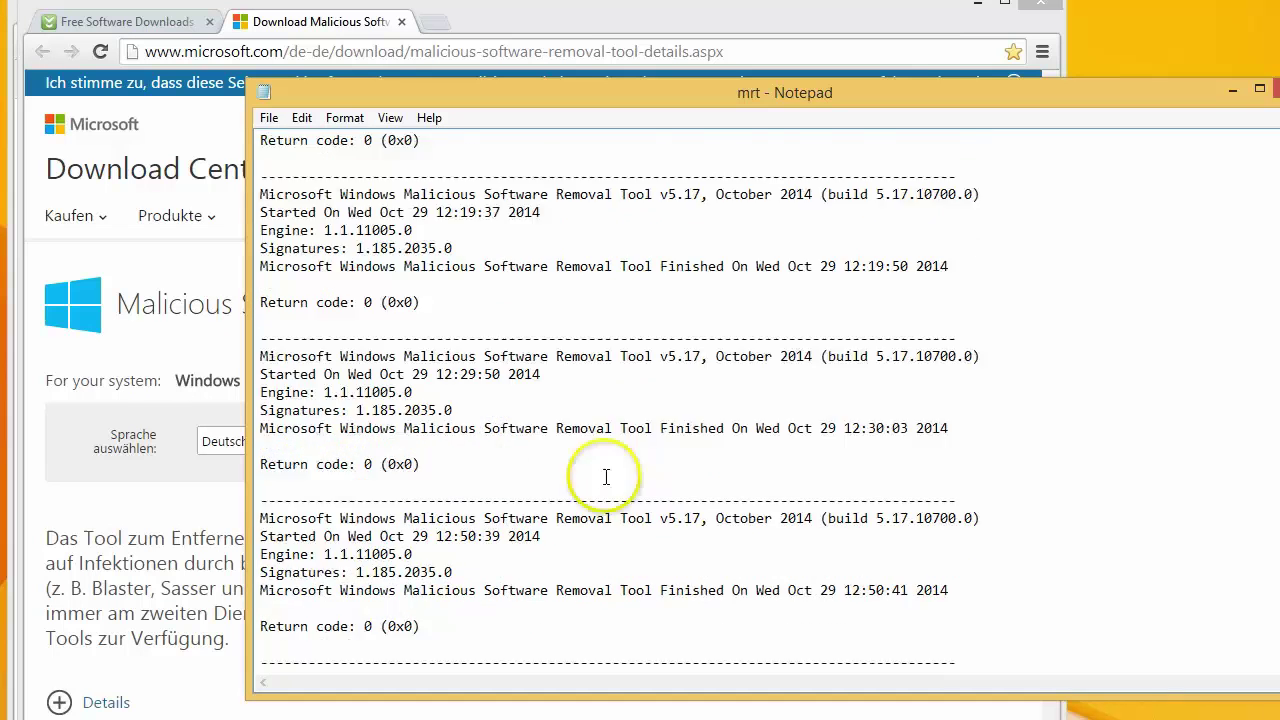
pyautogui.scroll(15, 620, 400)
pyautogui.scroll(15, 760, 400)
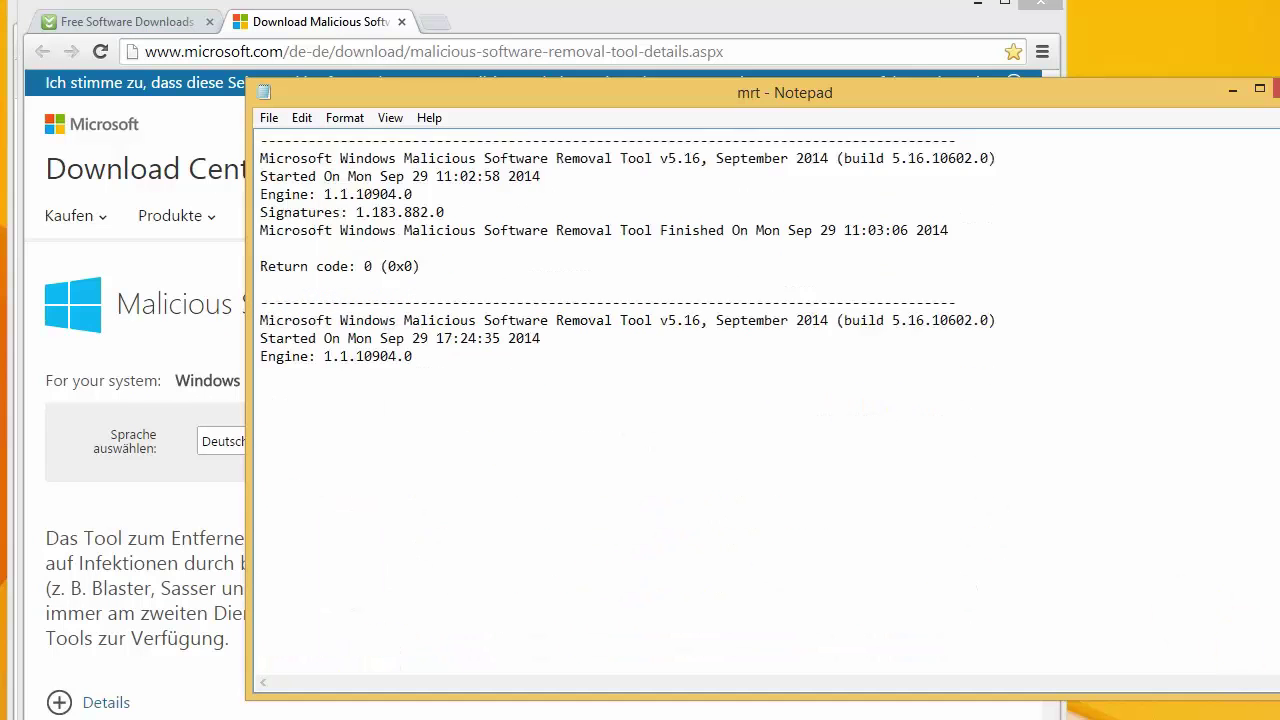
pyautogui.scroll(-20, 640, 400)
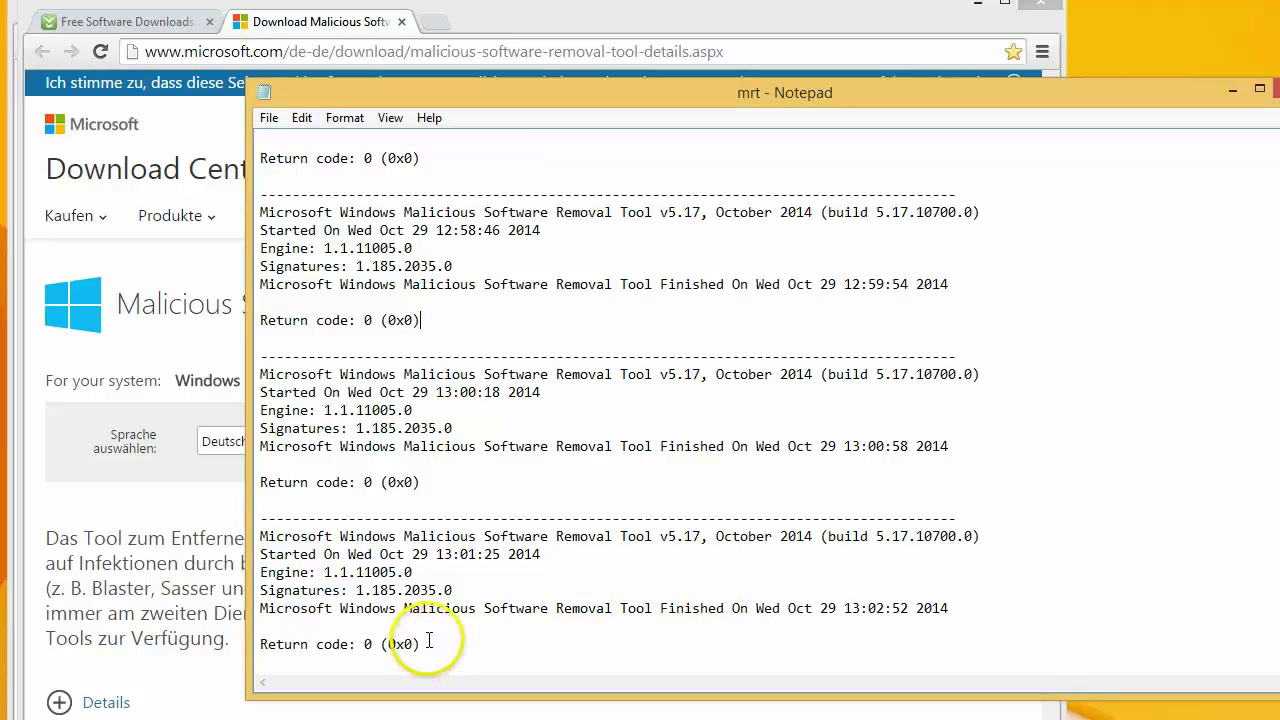
pyautogui.moveTo(431, 646); pyautogui.dragTo(255, 644)
pyautogui.click(474, 646)
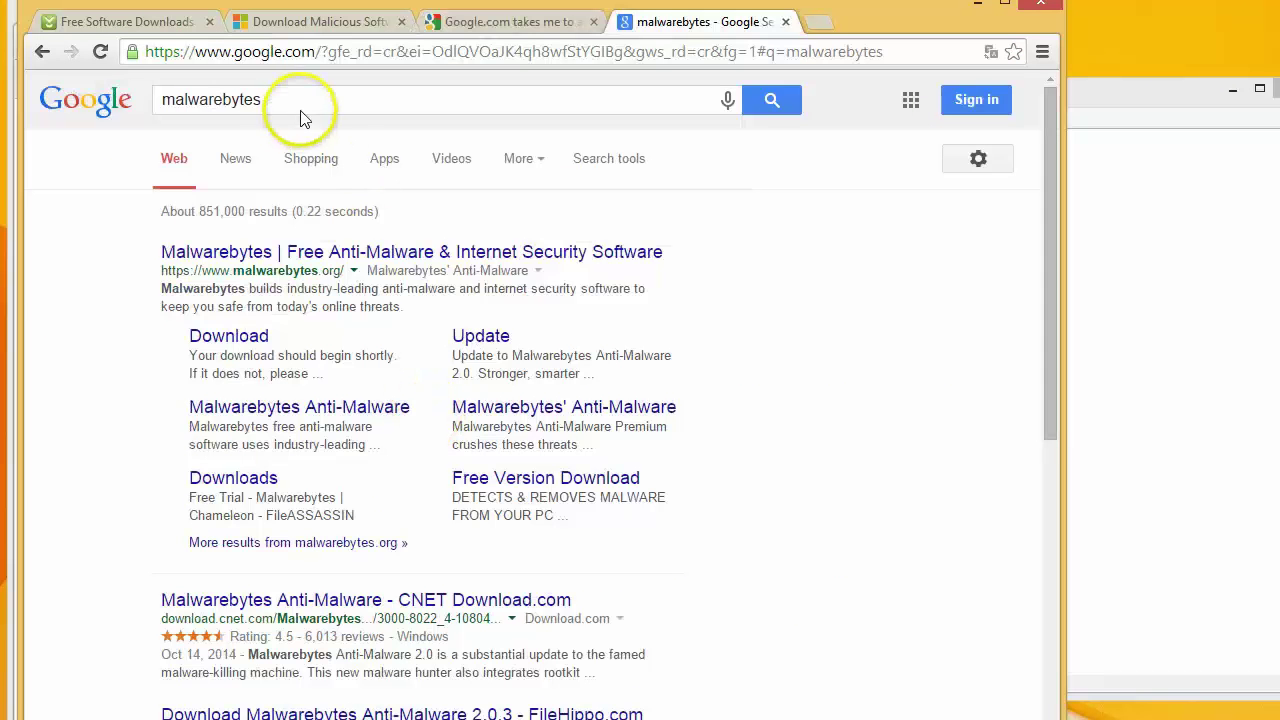
# Step: Rerun the Google search for malwarebytes and open the Malwarebytes Download sitelink
pyautogui.click(303, 106)
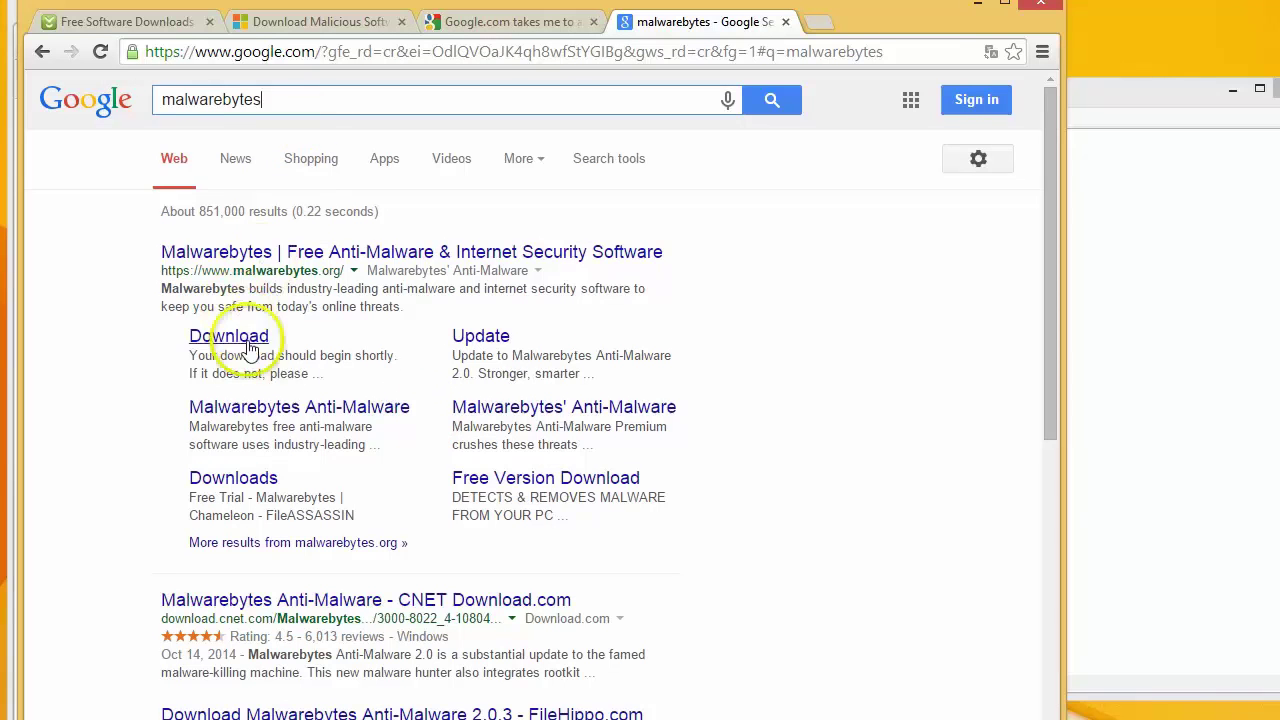
pyautogui.moveTo(211, 100); pyautogui.dragTo(383, 96)
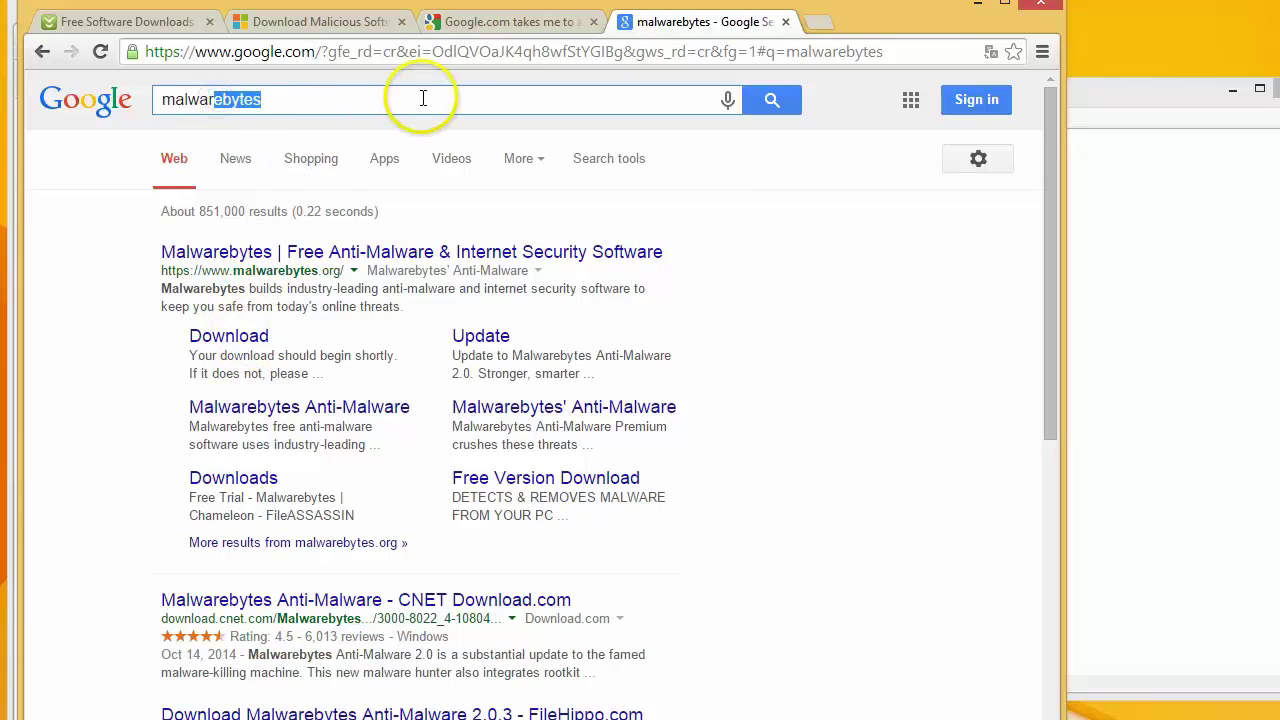
pyautogui.click(424, 97)
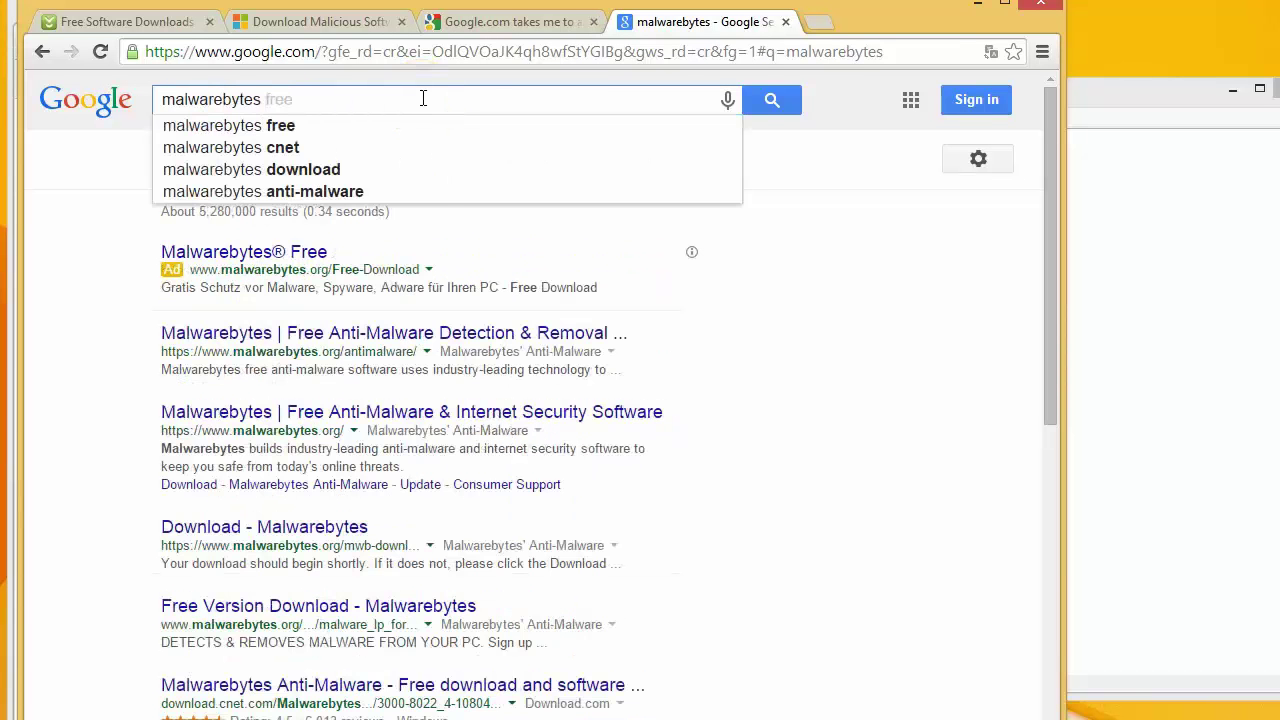
pyautogui.click(775, 104)
pyautogui.click(243, 340)
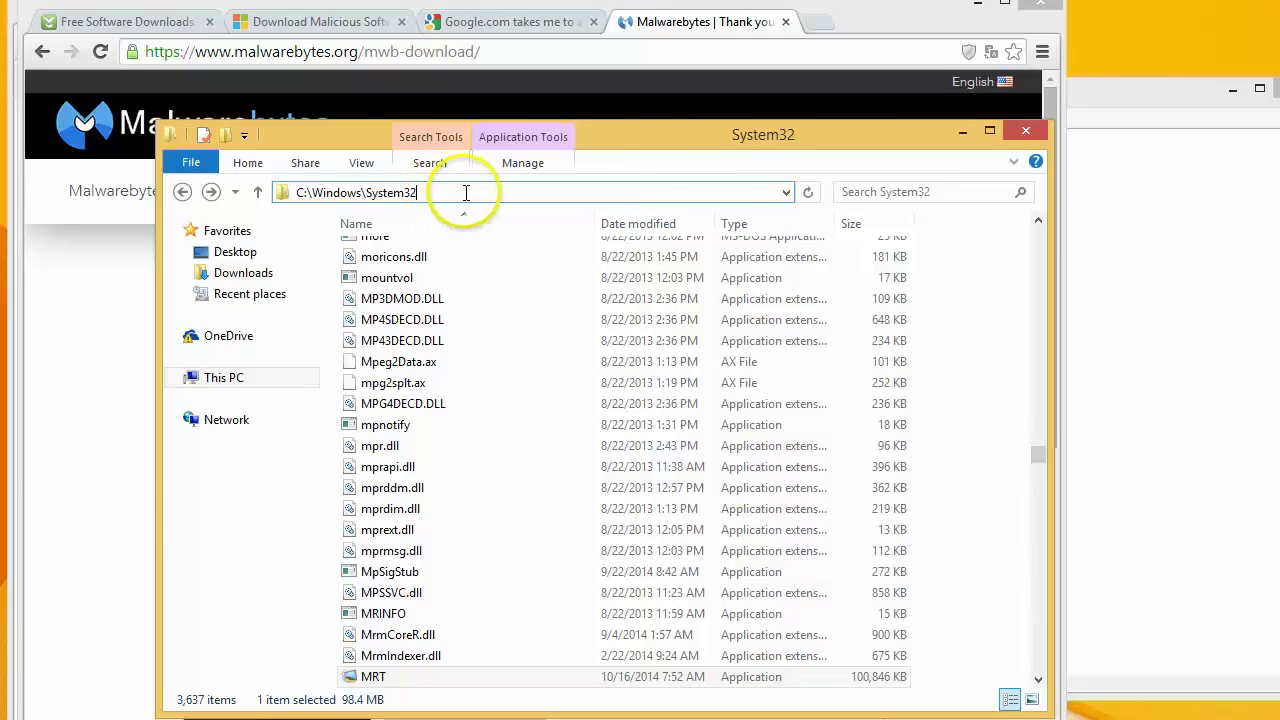
# Step: Search System32 for 'mrt' and select the 98.4 MB MRT application
pyautogui.moveTo(620, 145); pyautogui.dragTo(615, 159)
pyautogui.click(471, 206)
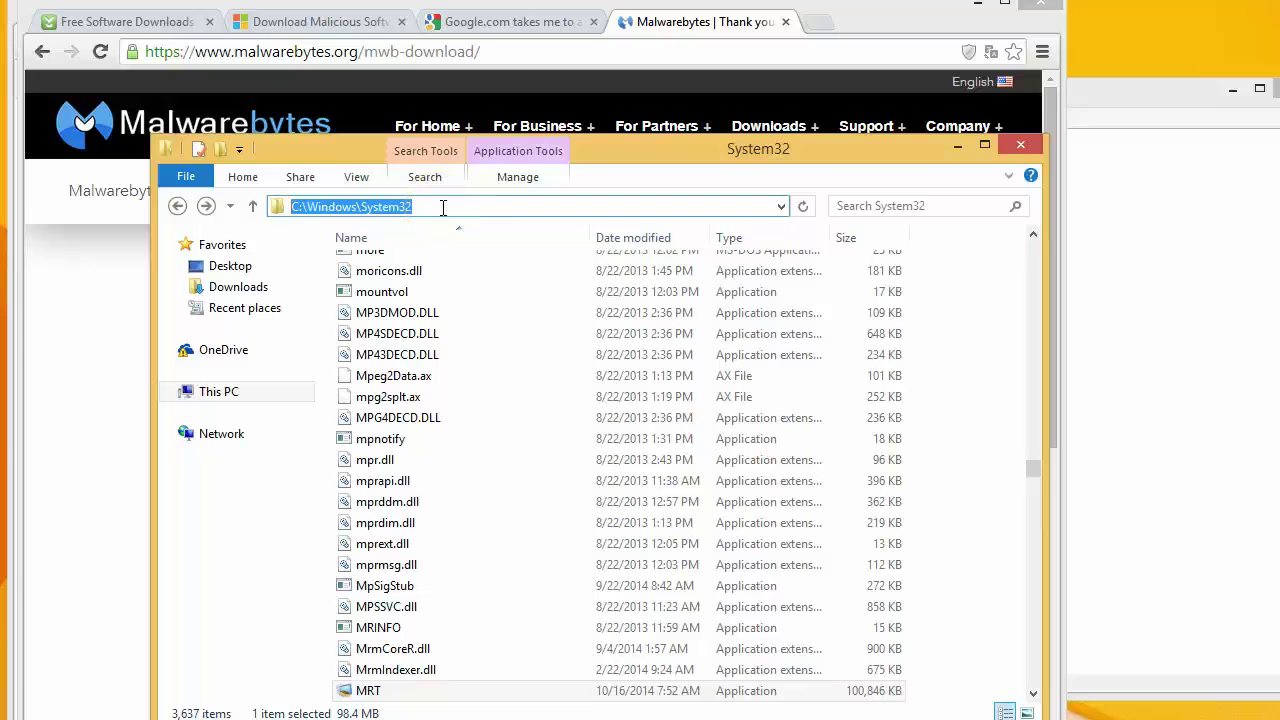
pyautogui.click(443, 354)
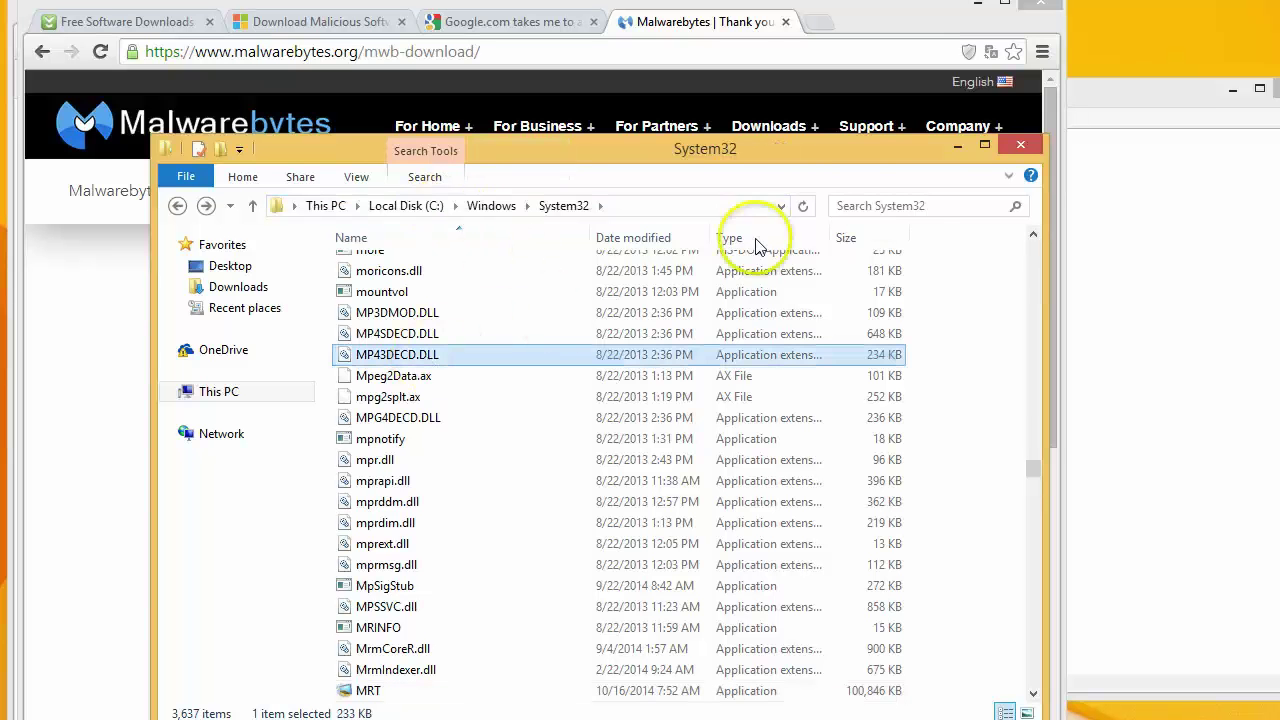
pyautogui.click(902, 204)
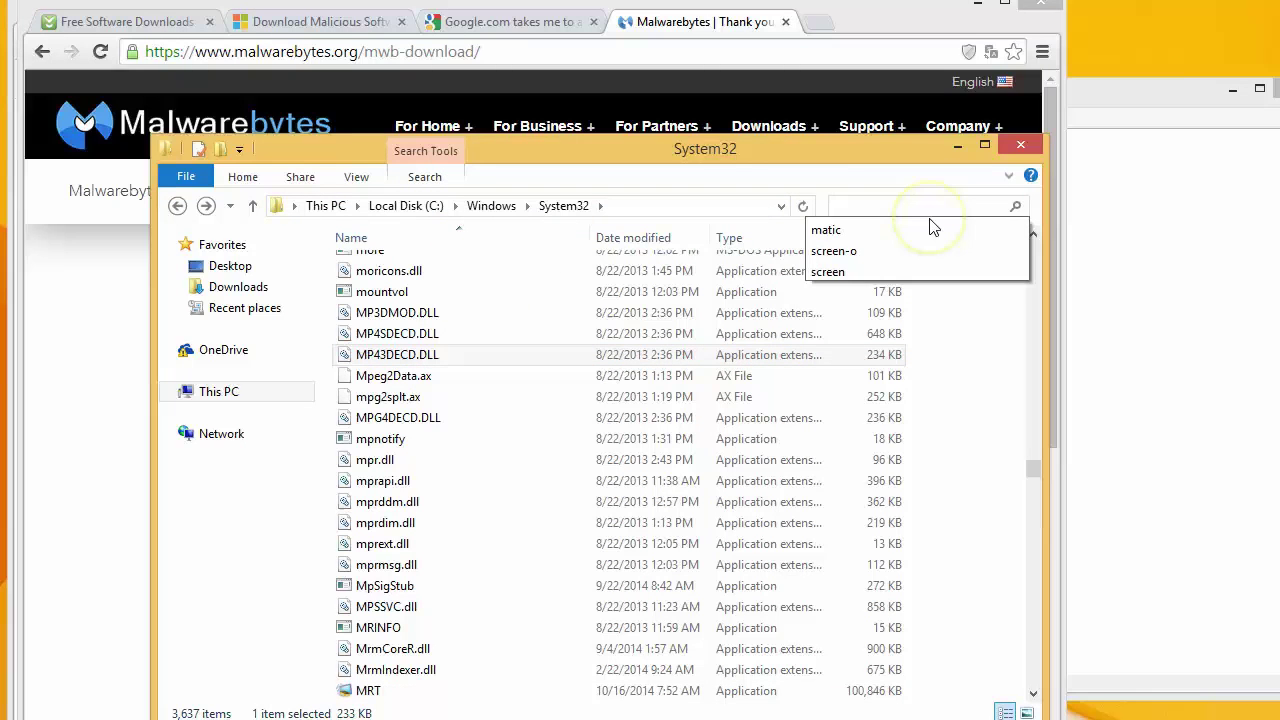
pyautogui.write('mrt')
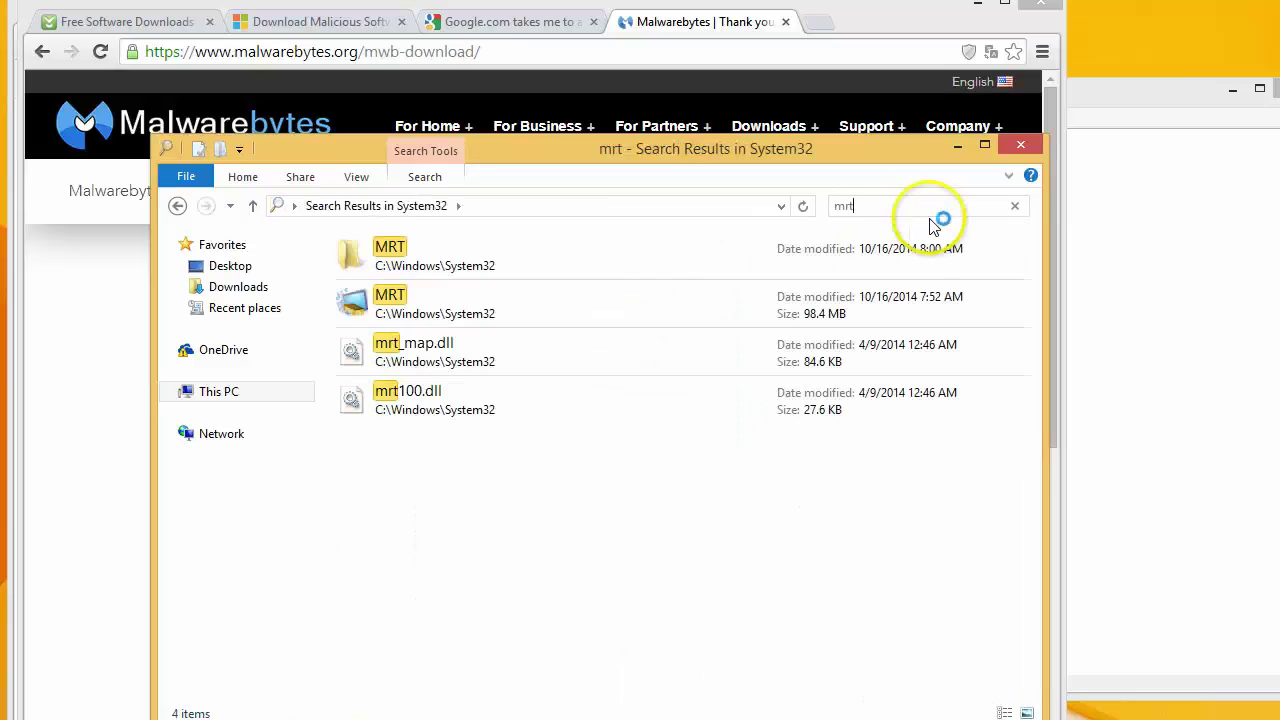
pyautogui.click(392, 304)
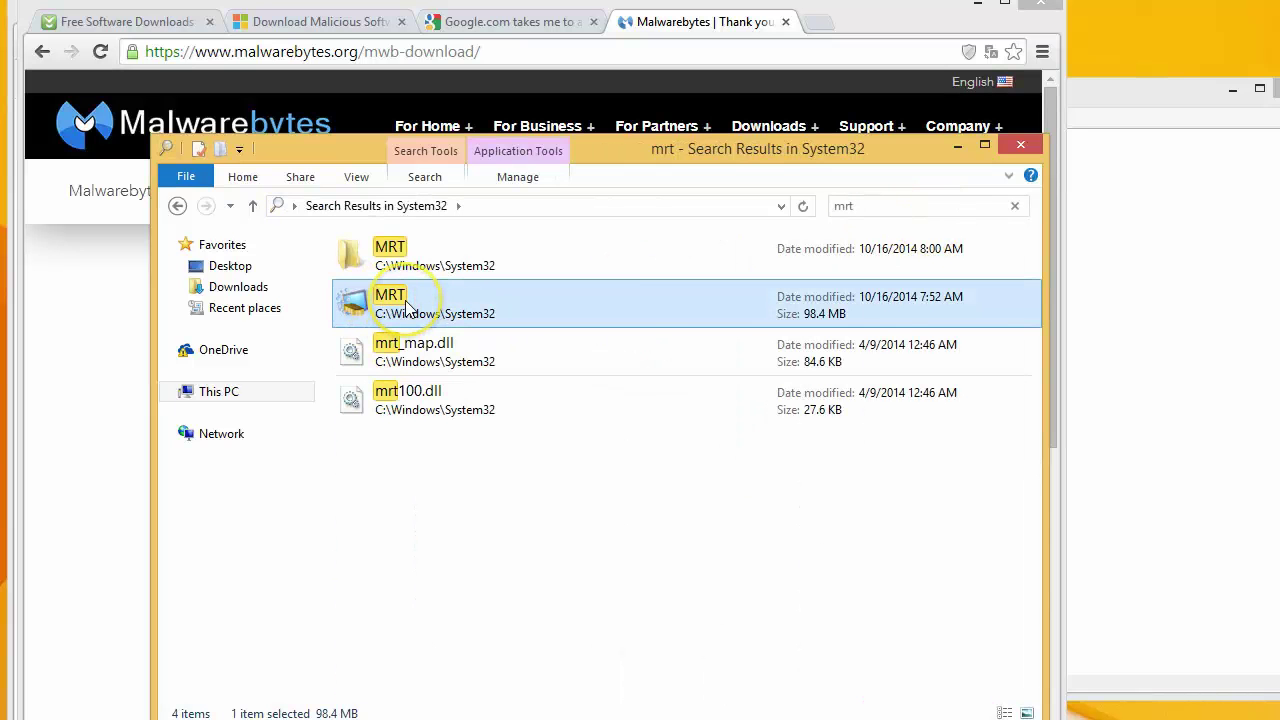
# Step: Delete MRT from System32, granting administrator permission at the File Access Denied prompt
pyautogui.rightClick(406, 307)
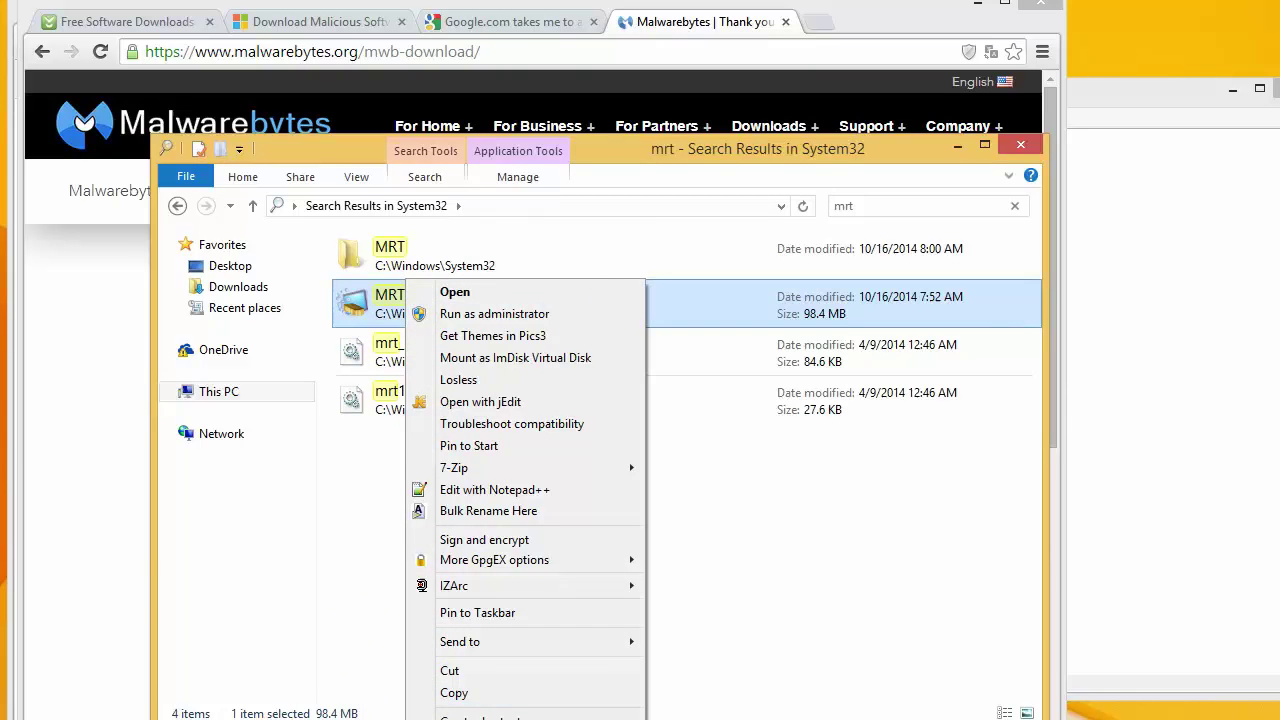
pyautogui.click(454, 692)
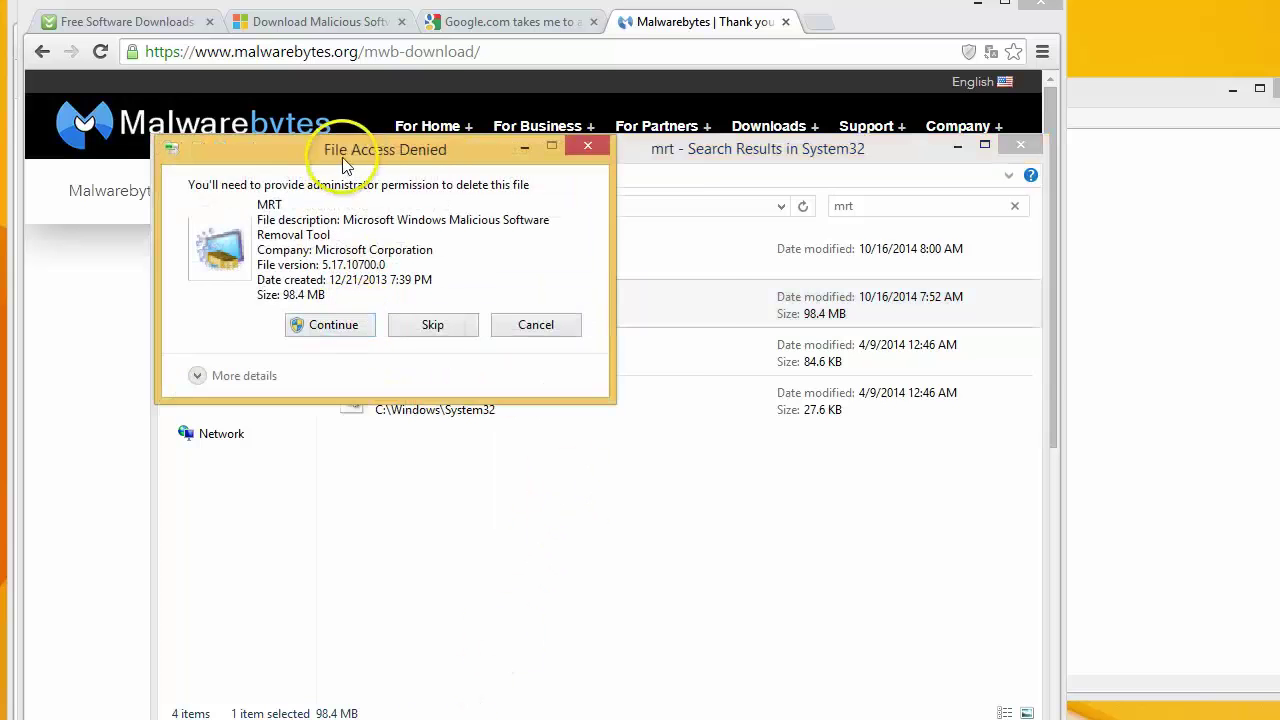
pyautogui.moveTo(354, 163); pyautogui.dragTo(470, 265)
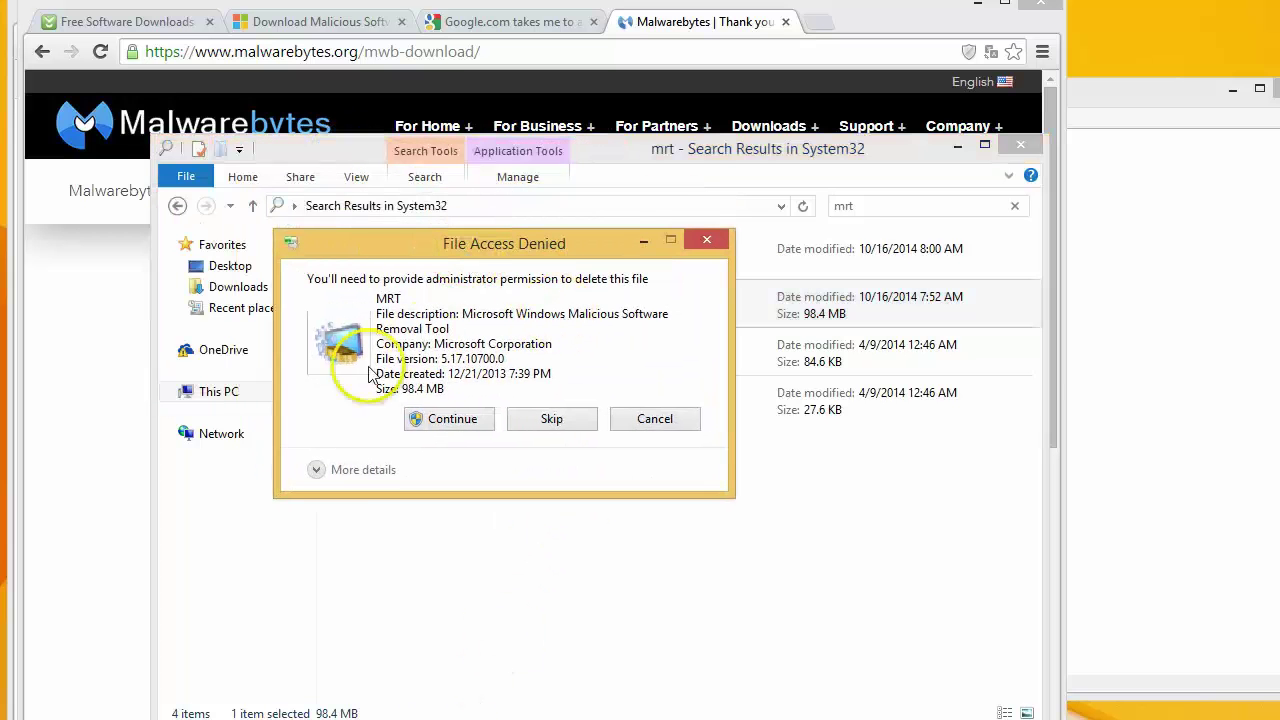
pyautogui.click(450, 420)
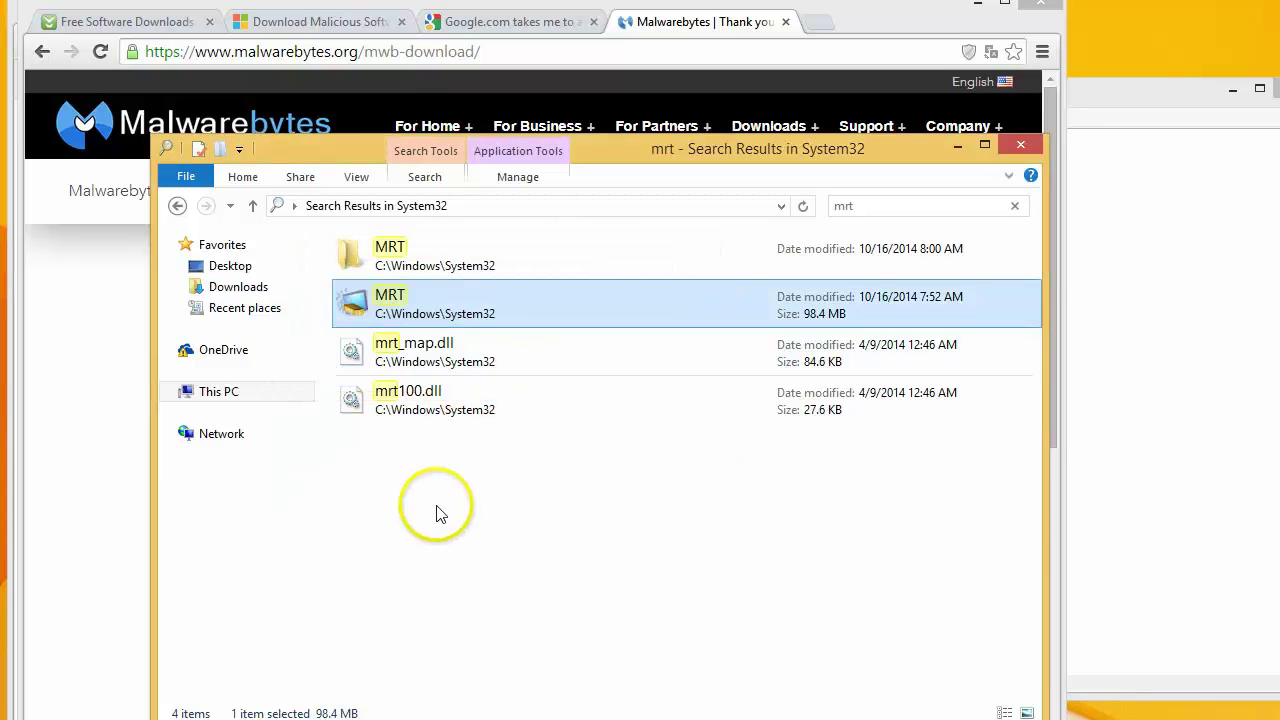
pyautogui.click(470, 515)
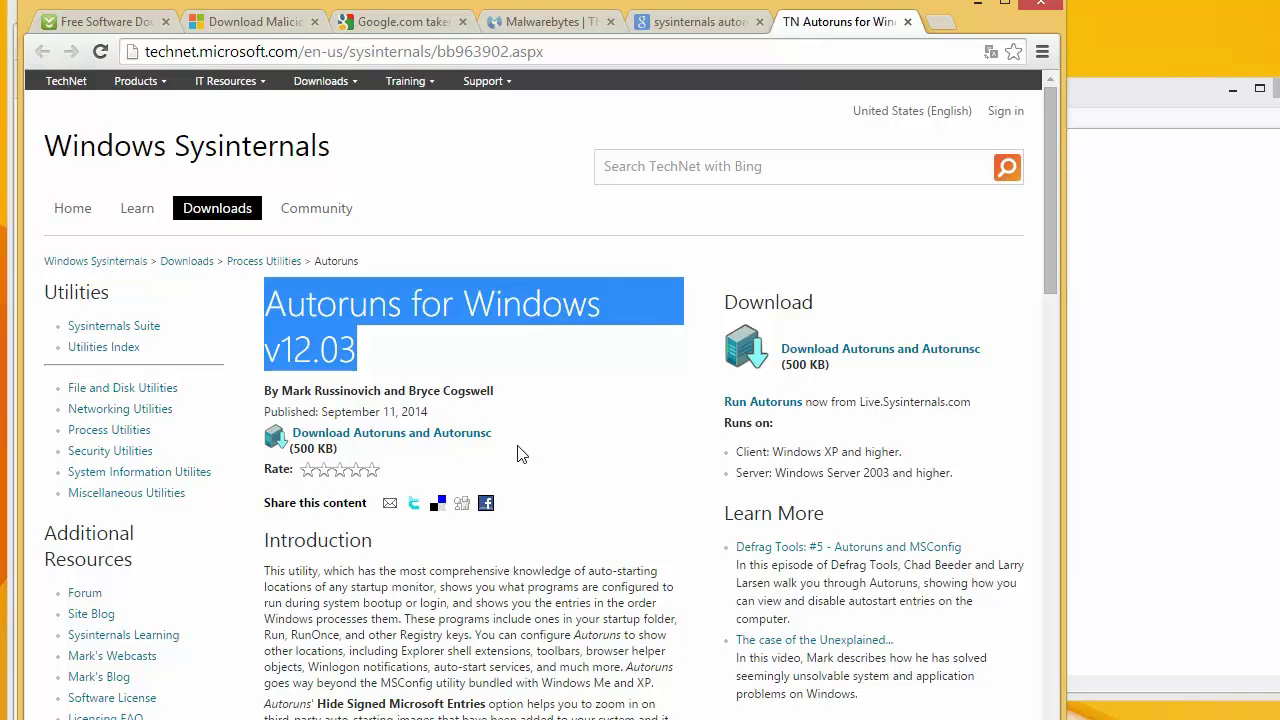
# Step: Highlight the Autoruns for Windows v12.03 page title, then clear the selection
pyautogui.click(388, 349)
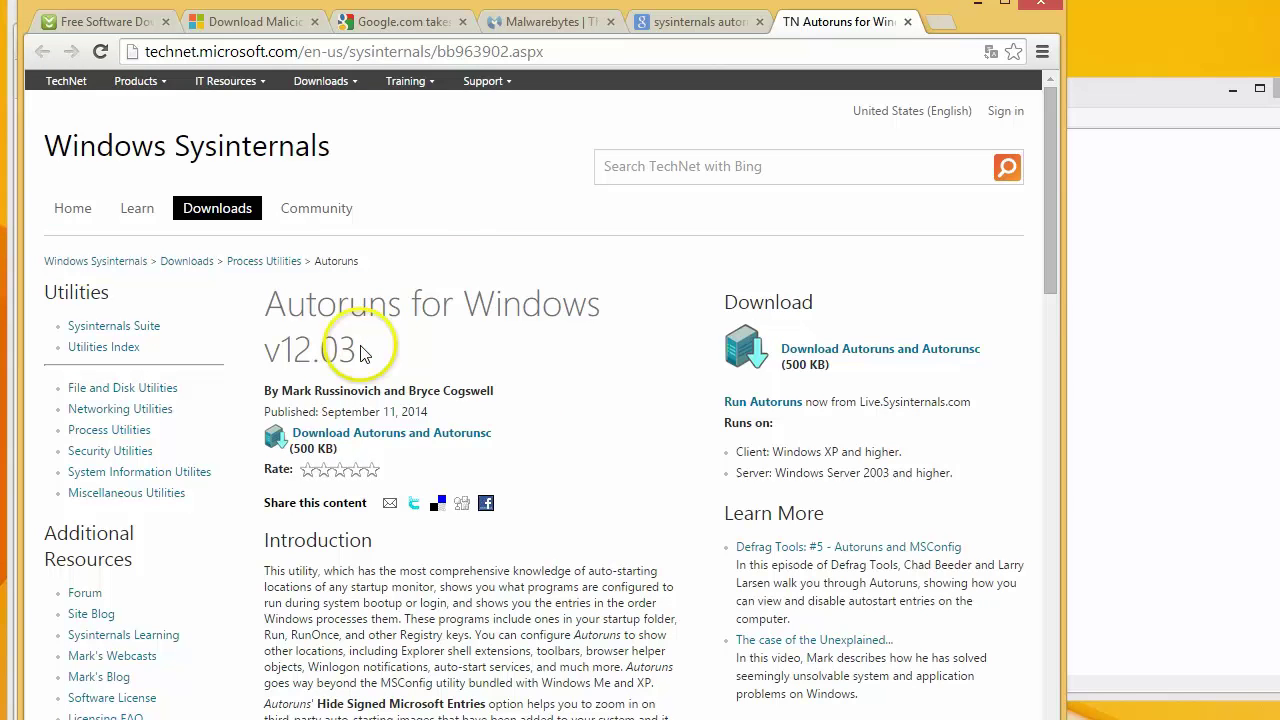
pyautogui.moveTo(268, 305); pyautogui.dragTo(594, 331)
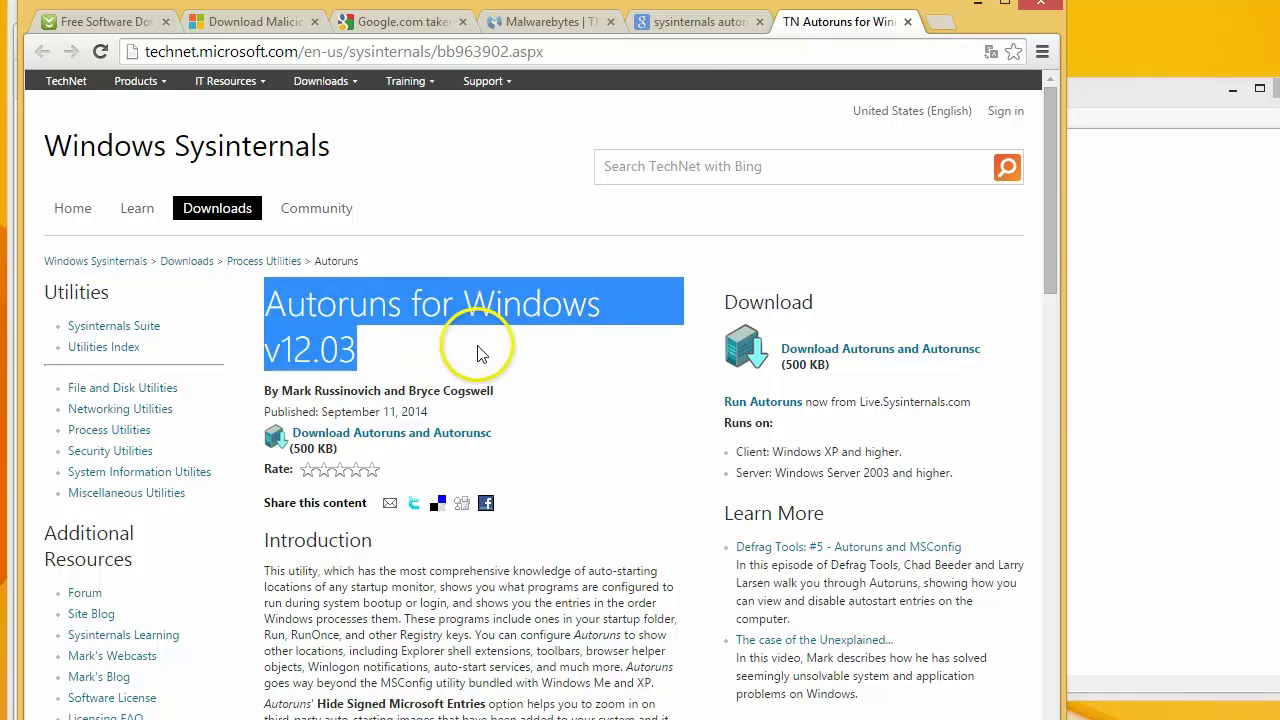
pyautogui.click(556, 344)
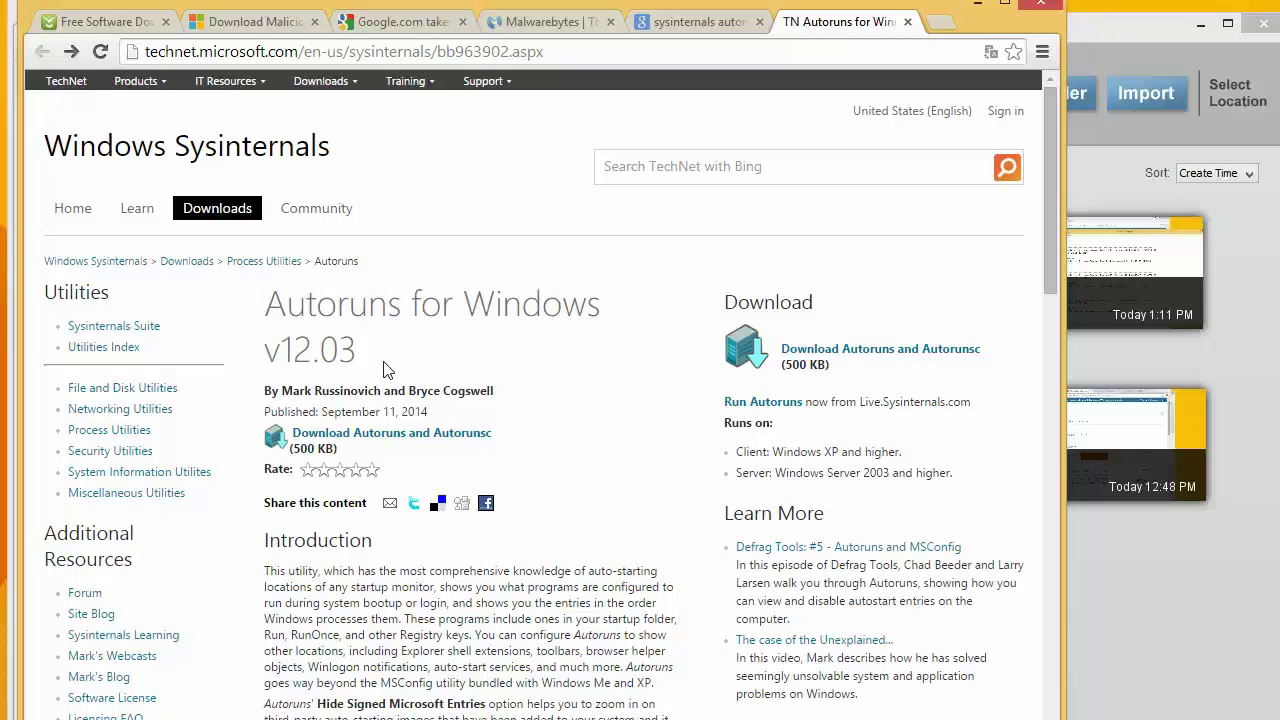